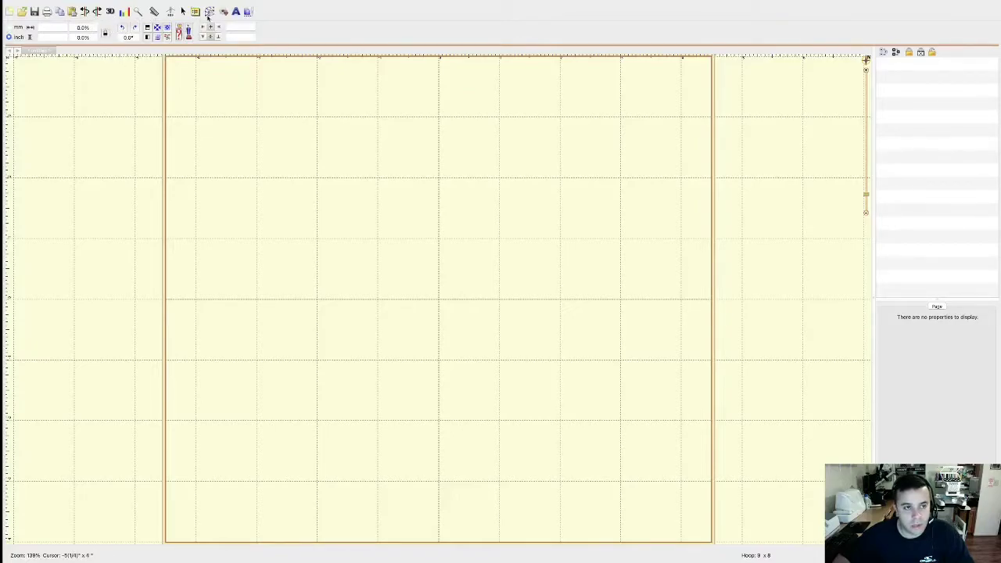
- Start merging a stitch file and open the Snow flakes Number Applique folder within the Applique Numbers embroidery designs
click(209, 12)
click(209, 12)
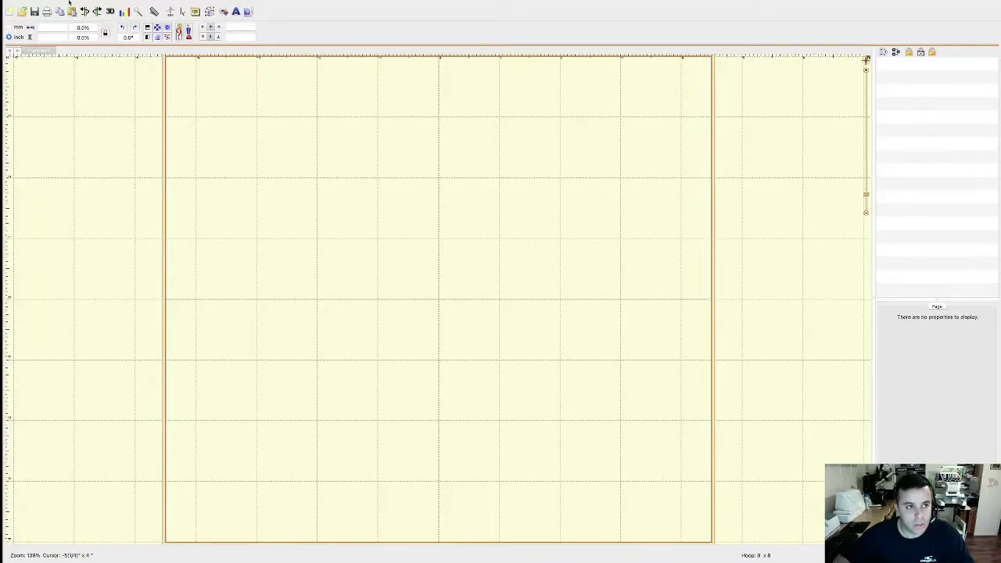
mouse_move(69, 3)
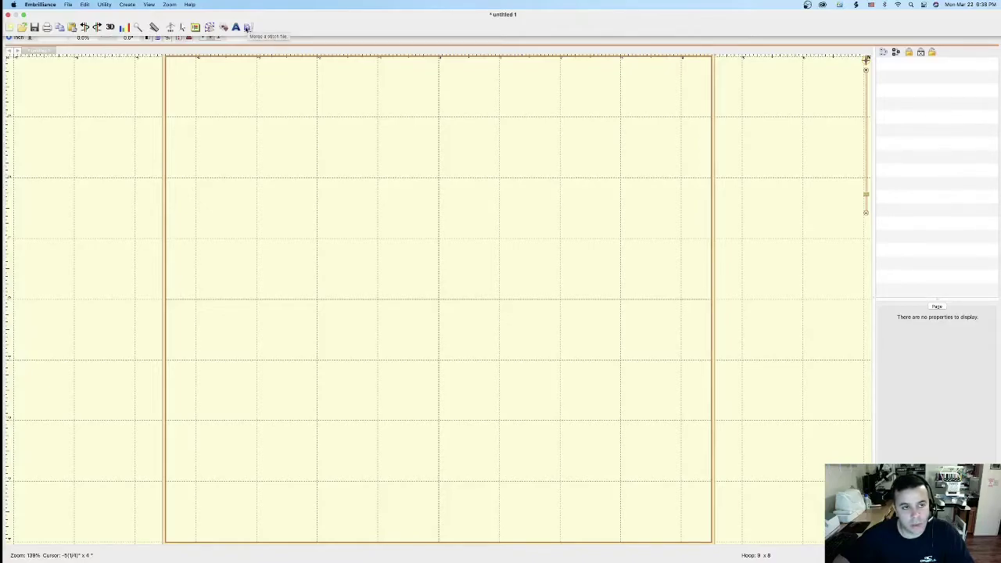
click(247, 28)
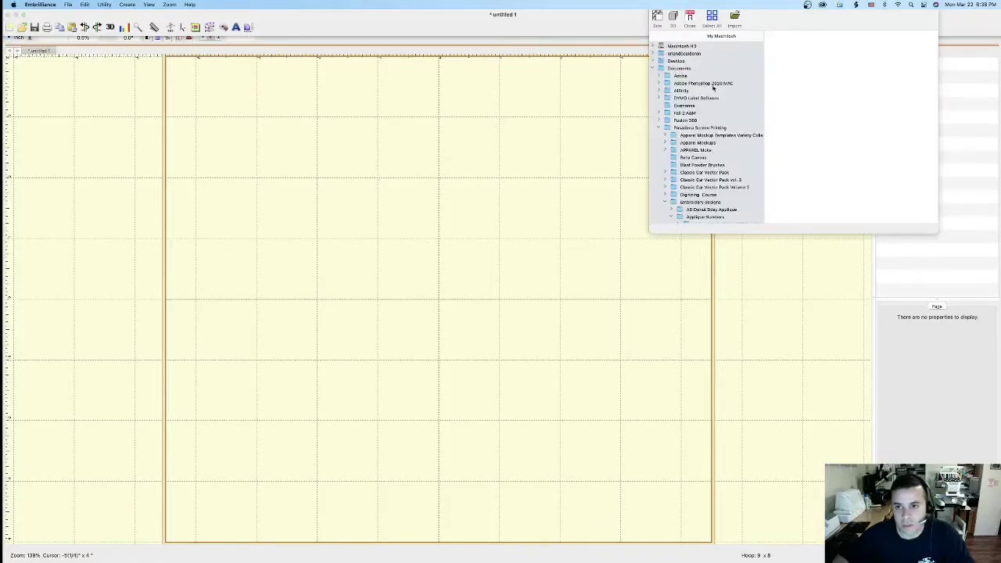
scroll(704, 125, down, 5)
scroll(703, 110, down, 5)
scroll(704, 112, down, 3)
scroll(703, 112, up, 5)
scroll(704, 112, up, 1)
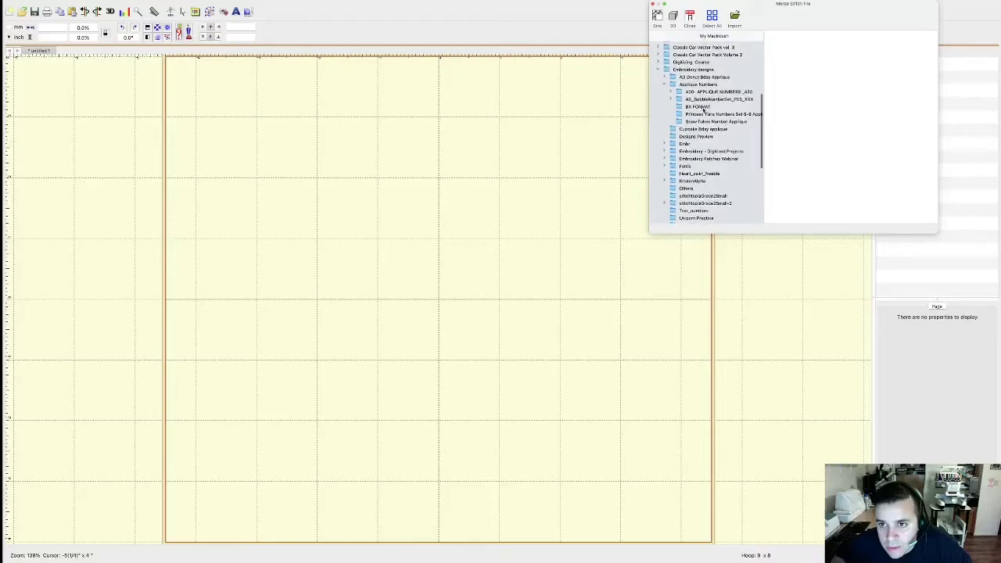
click(693, 123)
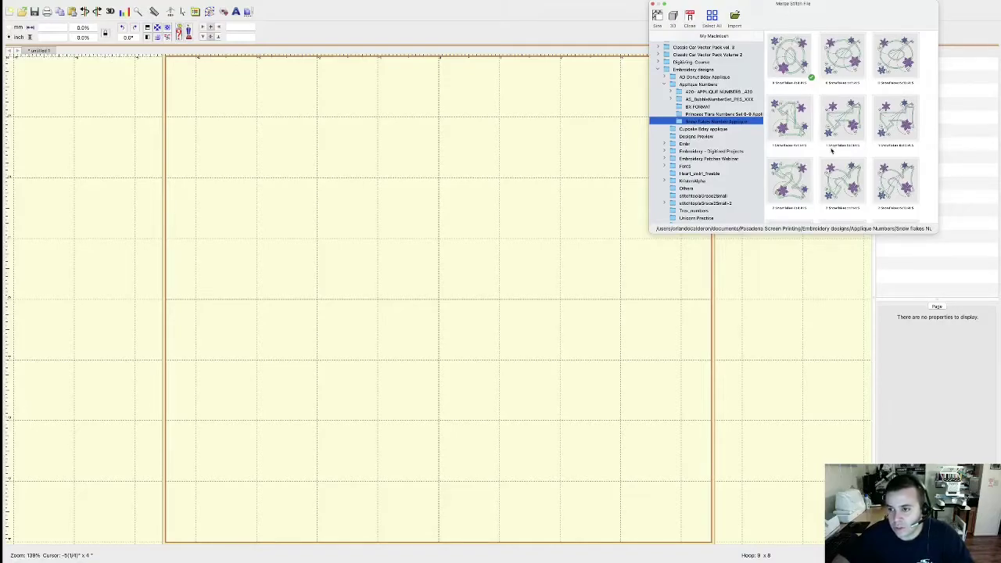
- Find the 3 Snowflakes 5x7 design in the folder and import it onto the page
scroll(831, 151, down, 3)
scroll(830, 151, down, 3)
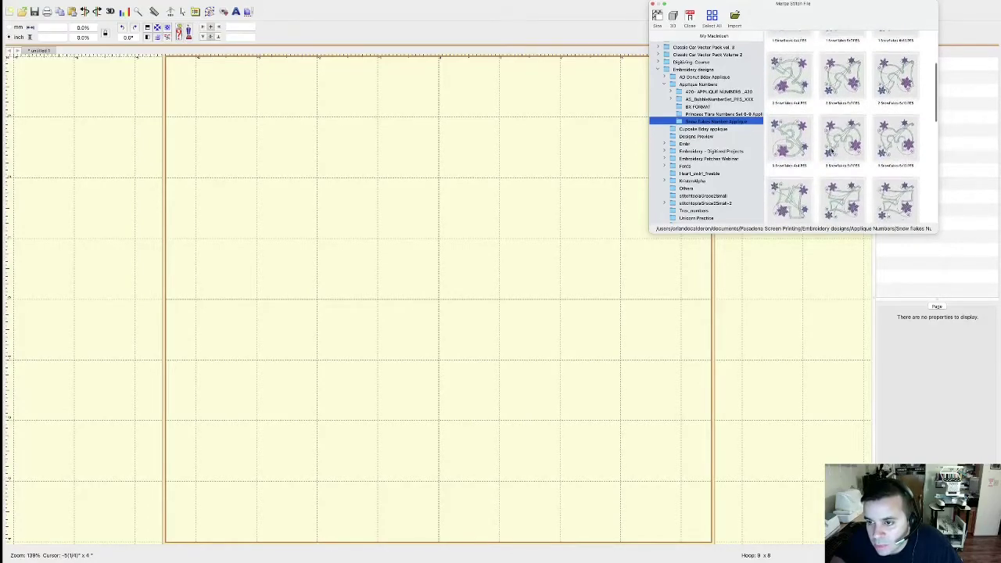
scroll(831, 151, down, 1)
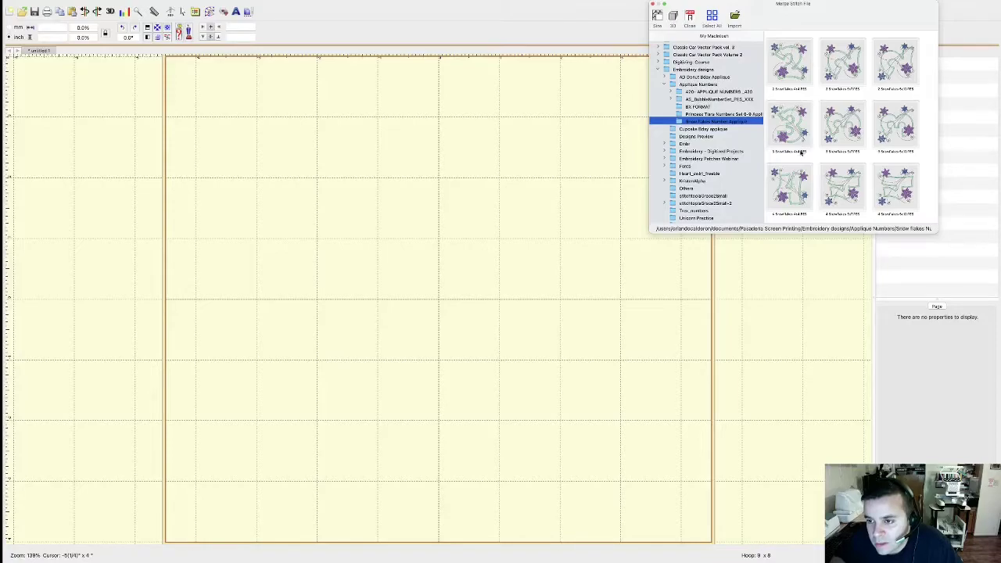
scroll(802, 146, down, 2)
scroll(804, 146, down, 1)
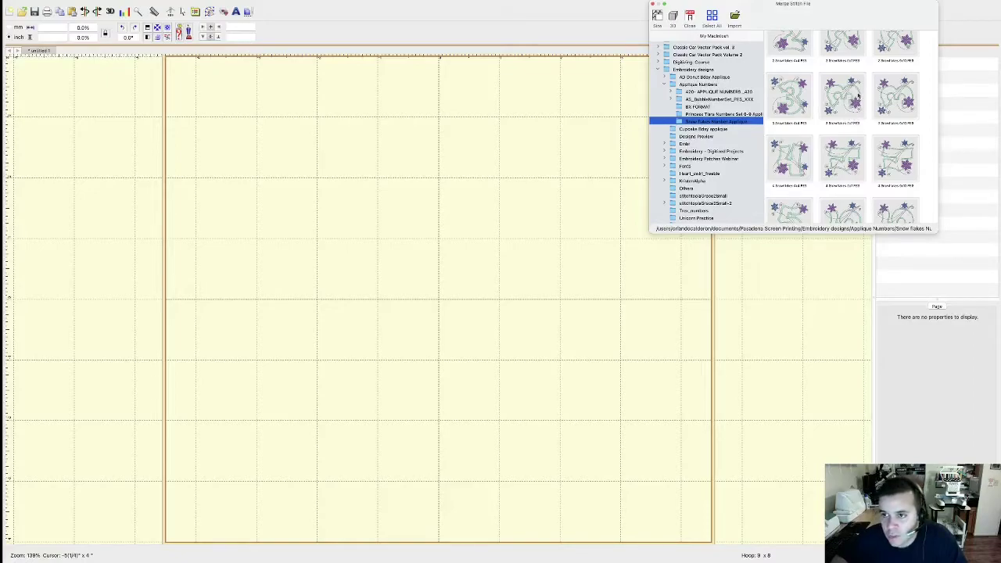
drag(855, 108, 852, 114)
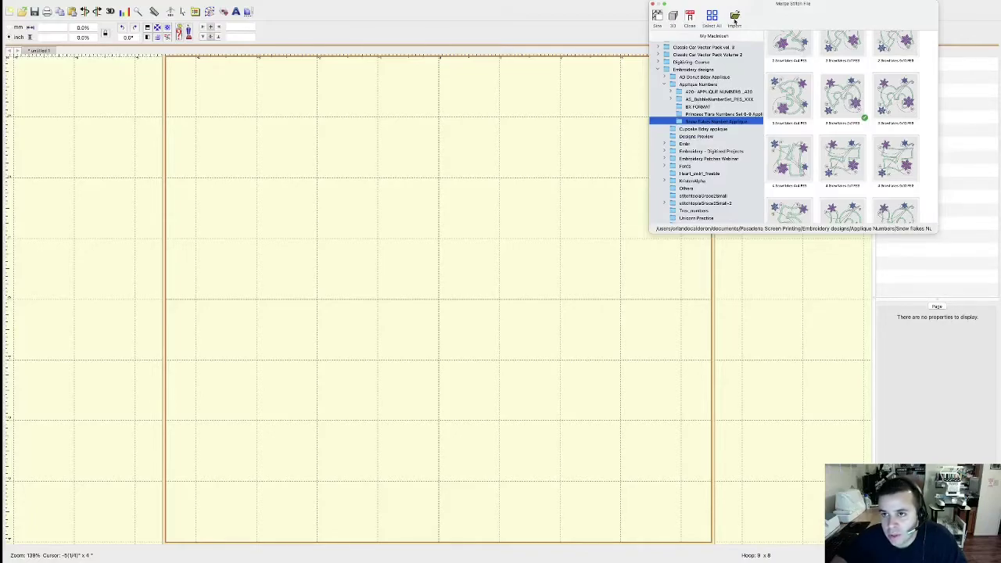
click(735, 17)
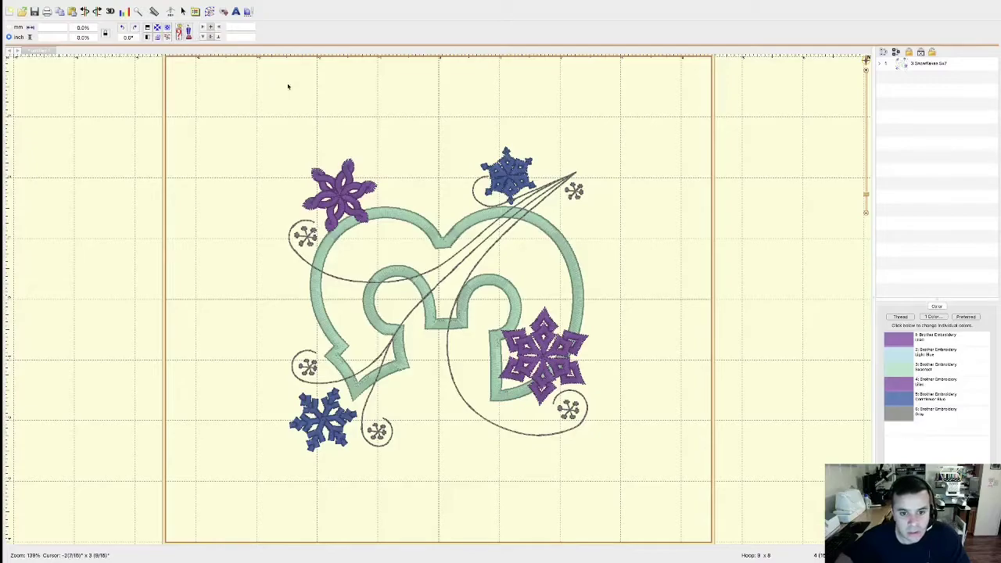
- Rotate the snowflake design to -90° so the 3 stands upright, and move it up to 1 3/8" above the hoop centre
click(930, 63)
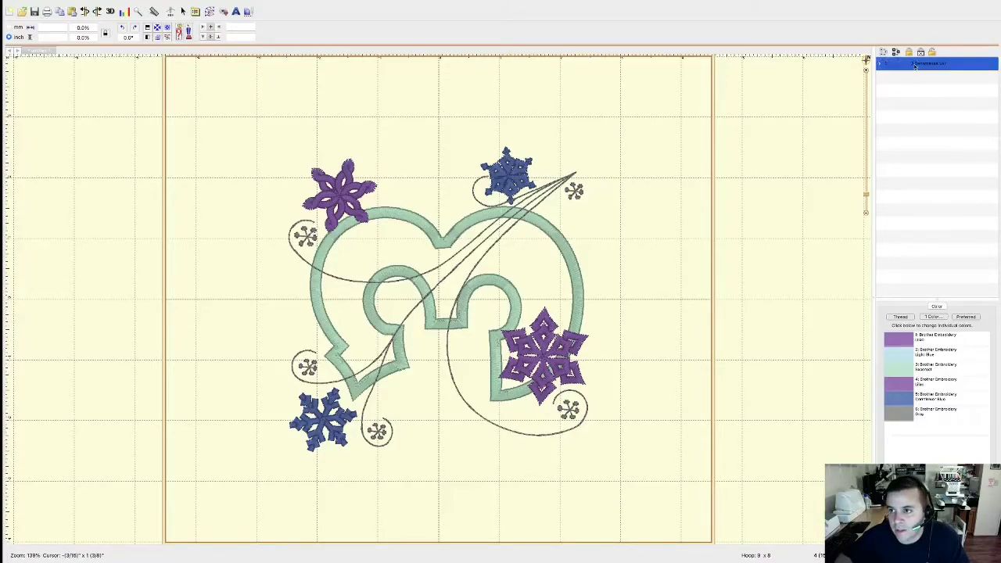
click(133, 28)
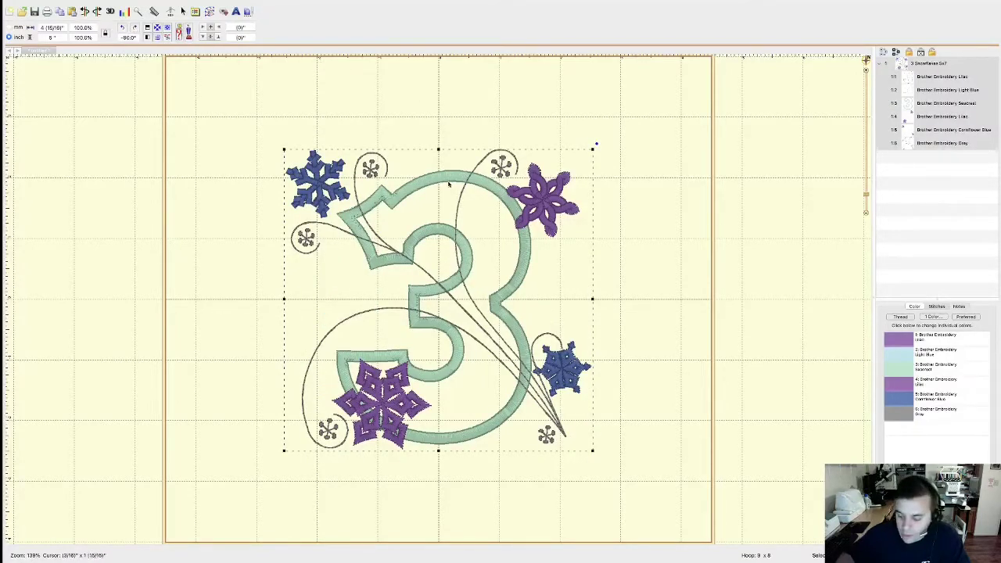
key(Up)
key(Up)
key(Up)
key(Up)
key(Up)
key(Up)
key(Up)
key(Up)
key(Up)
key(Up)
key(Up)
key(Up)
key(Up)
key(Up)
key(Up)
key(Up)
key(Up)
key(Up)
key(Up)
key(Up)
key(Up)
key(Up)
key(Up)
key(Up)
key(Up)
key(Up)
key(Up)
key(Up)
key(Up)
key(Up)
key(Up)
key(Up)
key(Up)
key(Up)
key(Up)
key(Up)
key(Up)
key(Up)
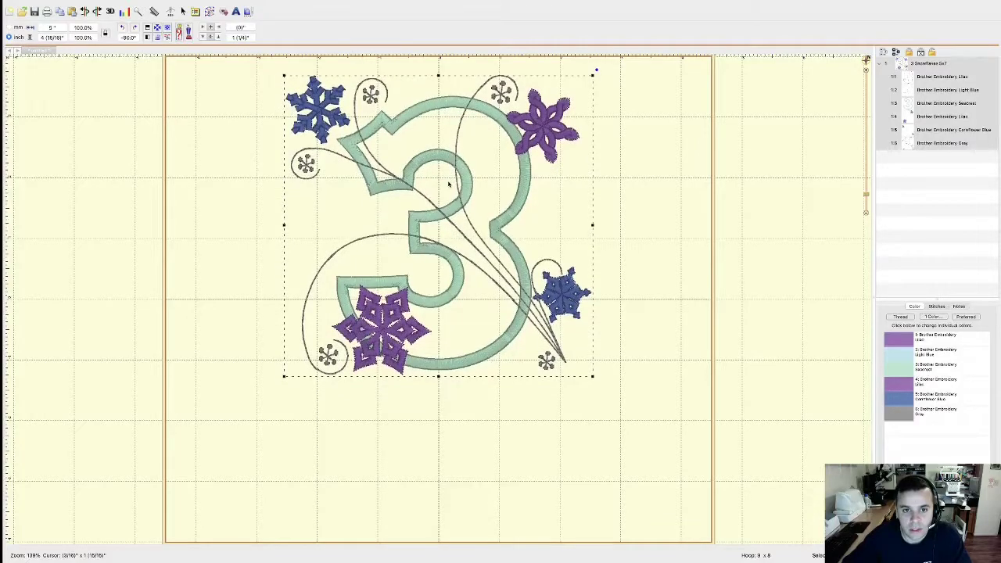
key(Up)
key(Up)
key(Up)
key(Up)
key(Up)
key(Up)
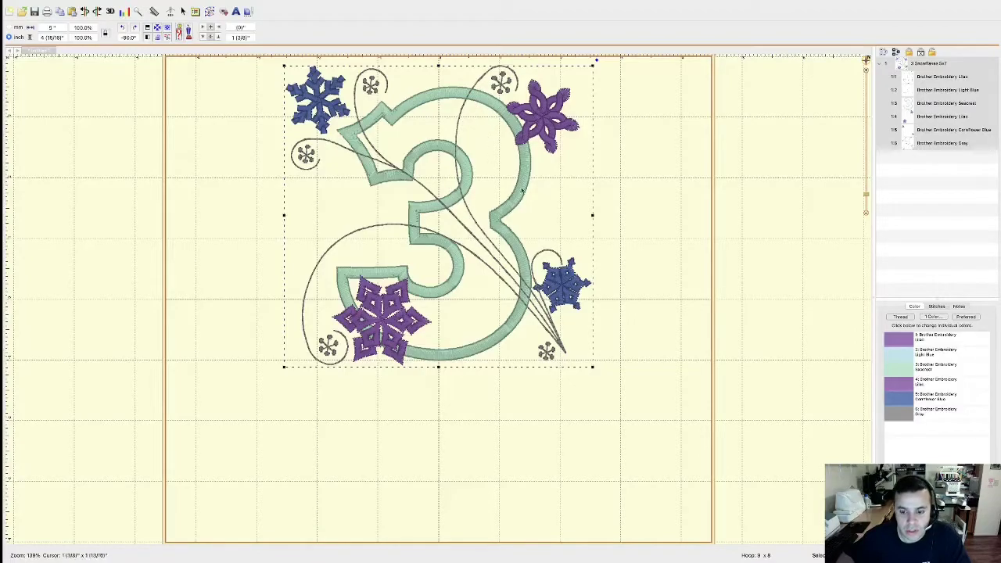
- Check the hoop preferences, keeping the PES format and the Mighty Hoop selection, and accept them
click(196, 12)
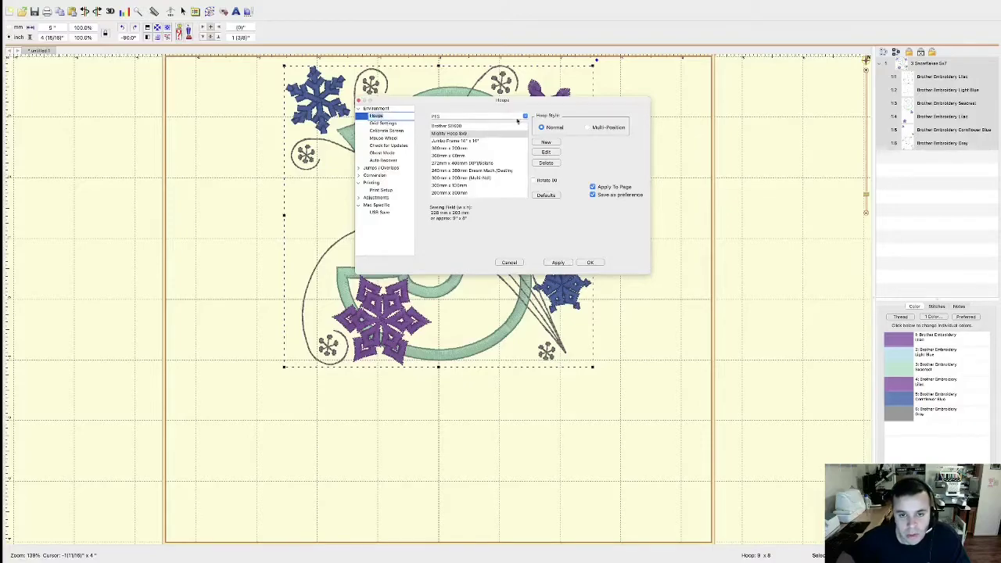
click(525, 117)
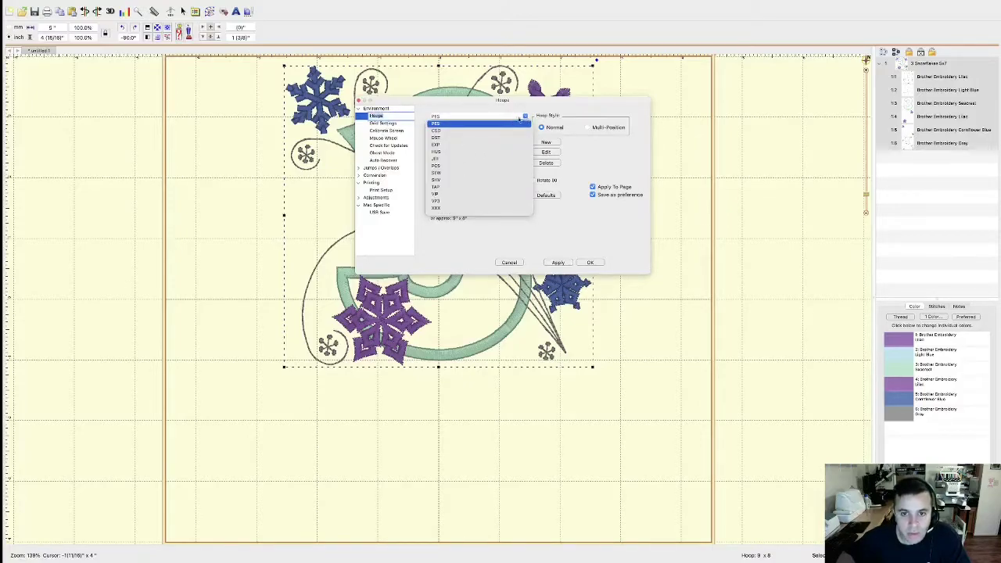
click(469, 124)
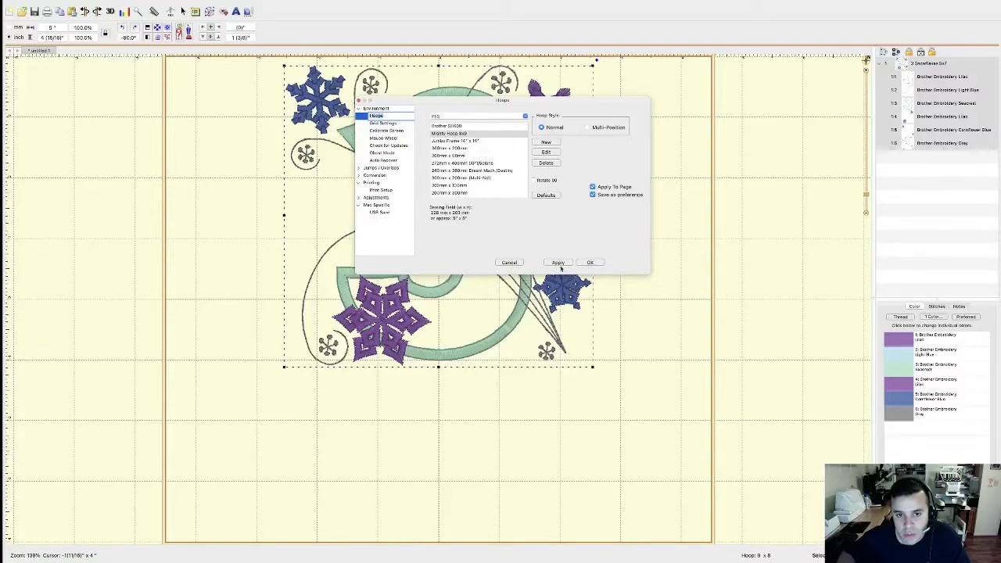
click(590, 263)
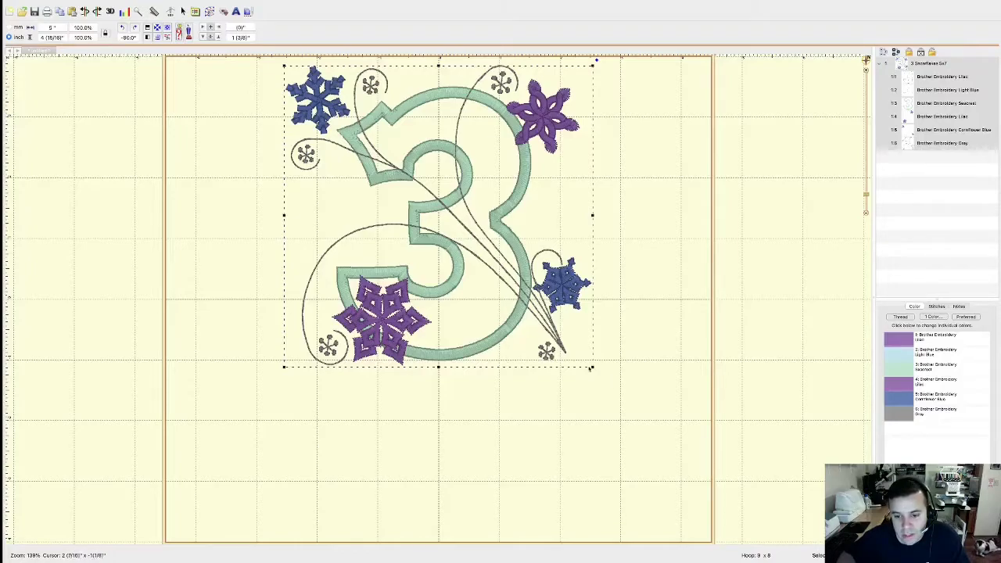
- Try enlarging the snowflake 3 design proportionally to about 105.7%, then undo the resize
drag(592, 365, 611, 383)
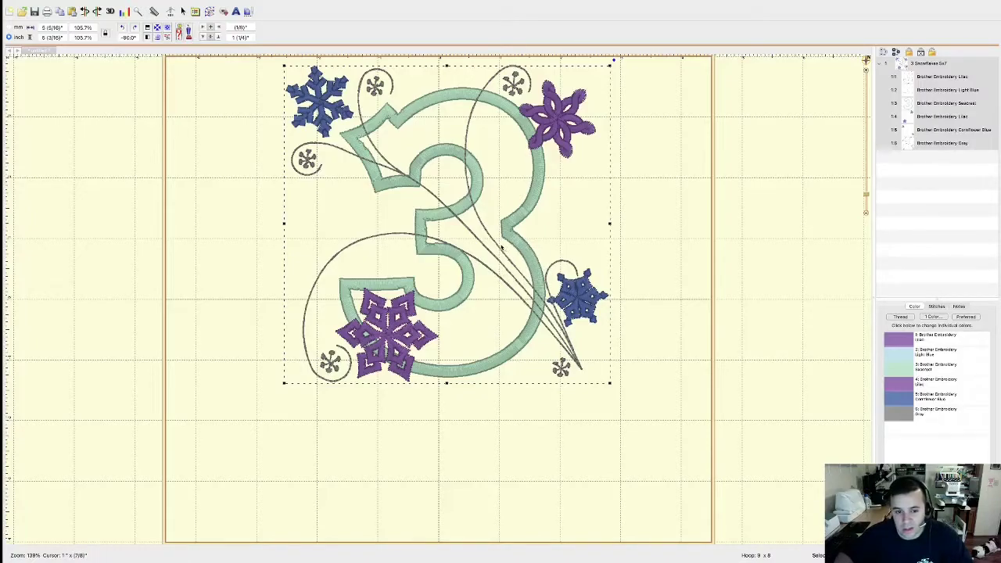
key(ctrl+z)
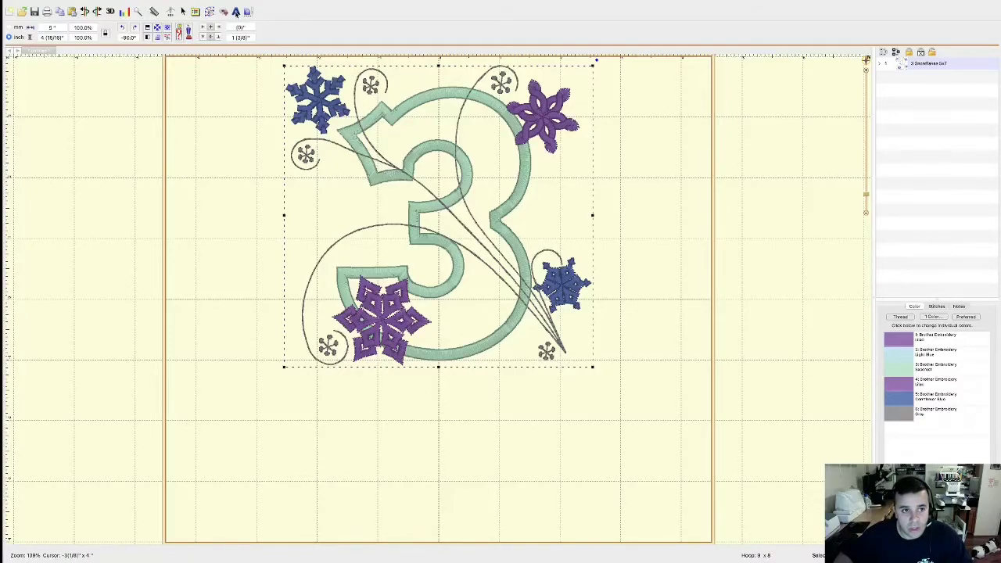
- Add an ABC lettering object to the design and delete the duplicate lettering object
click(236, 12)
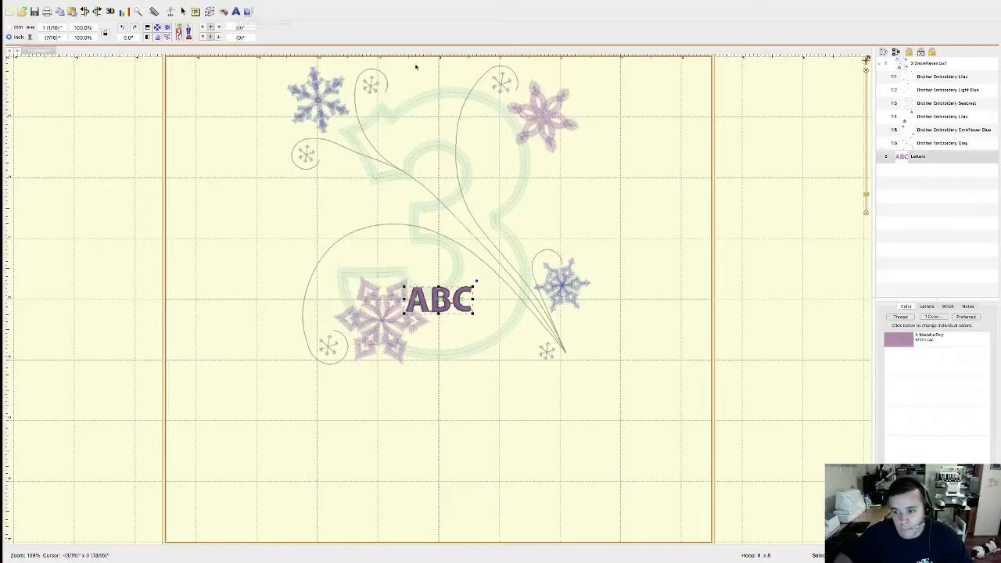
click(235, 11)
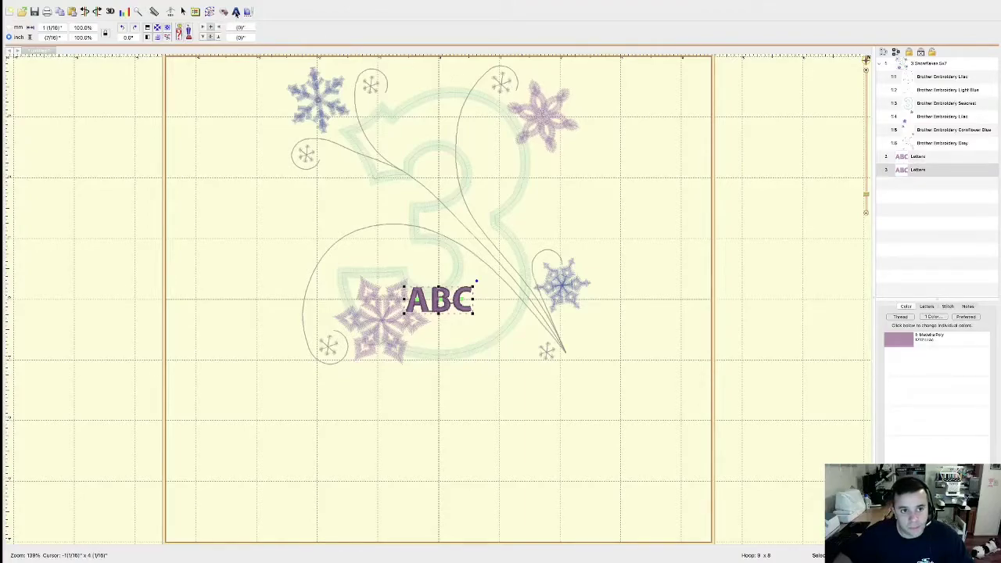
right_click(919, 171)
click(922, 177)
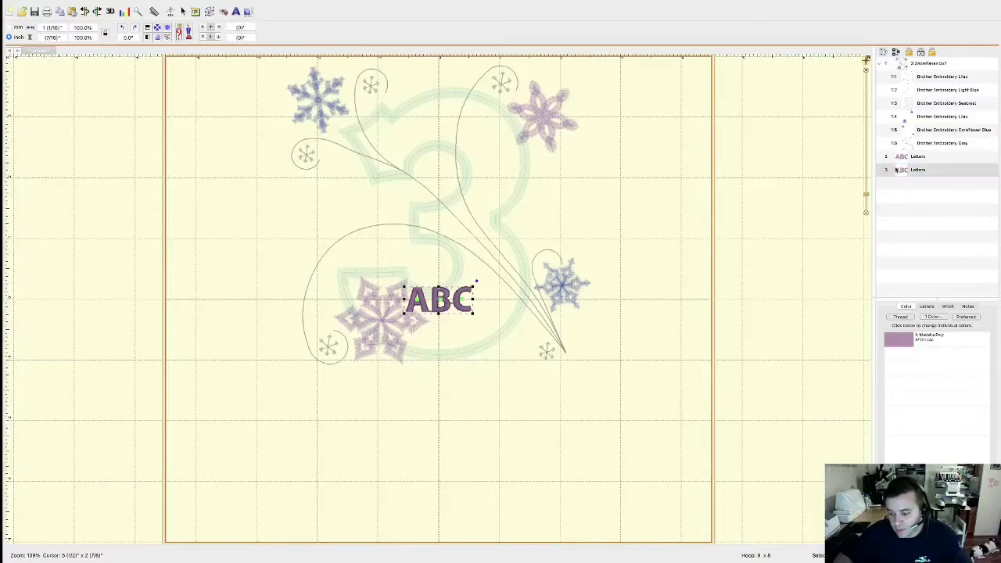
key(Delete)
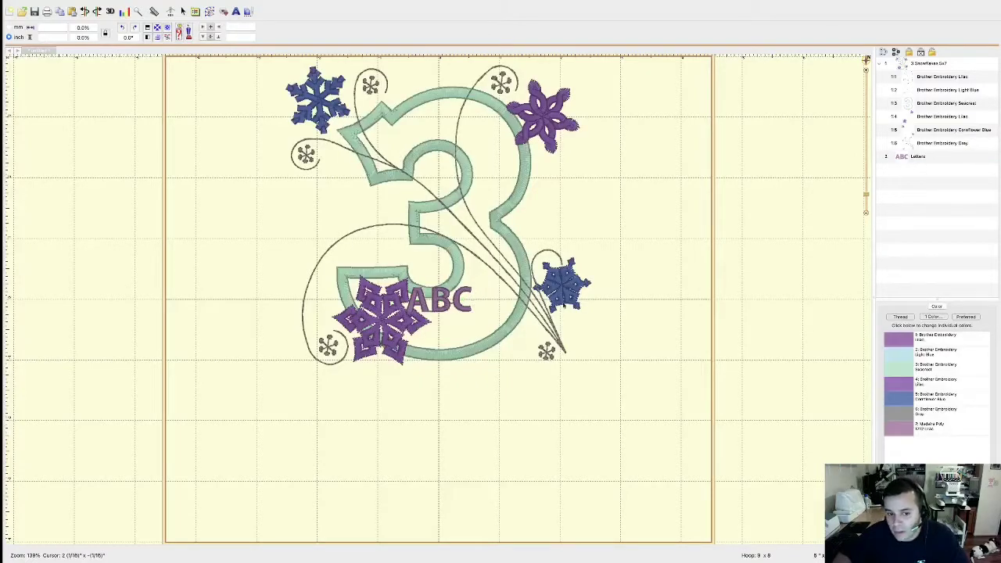
- Select the ABC lettering and try to replace its text with the person's first name
click(443, 301)
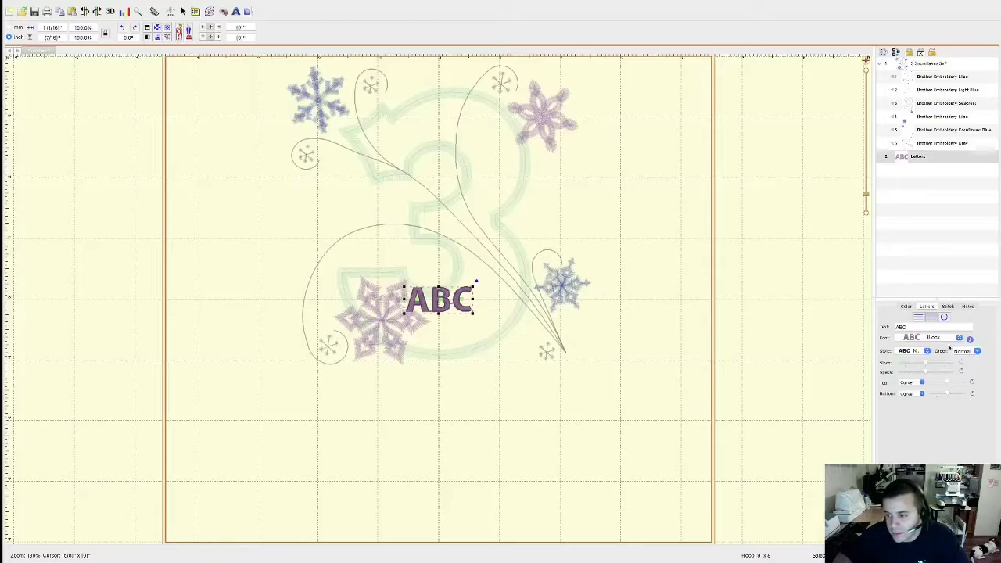
click(909, 327)
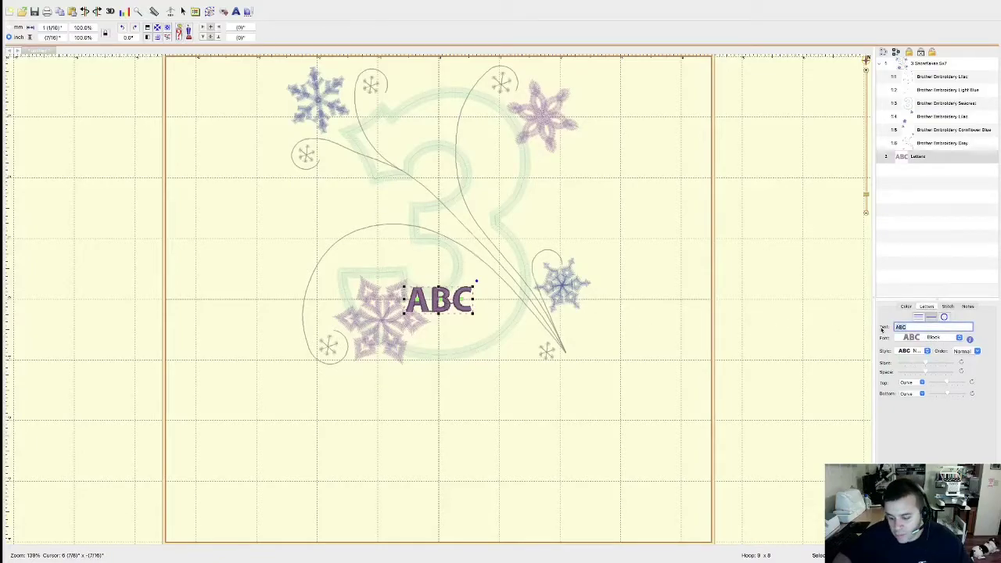
text(Hi)
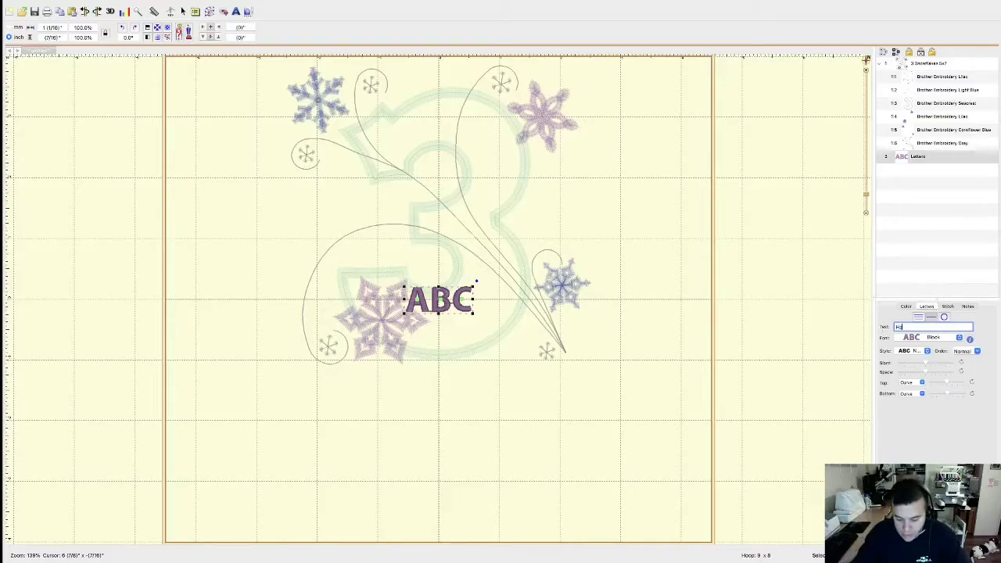
text(rper)
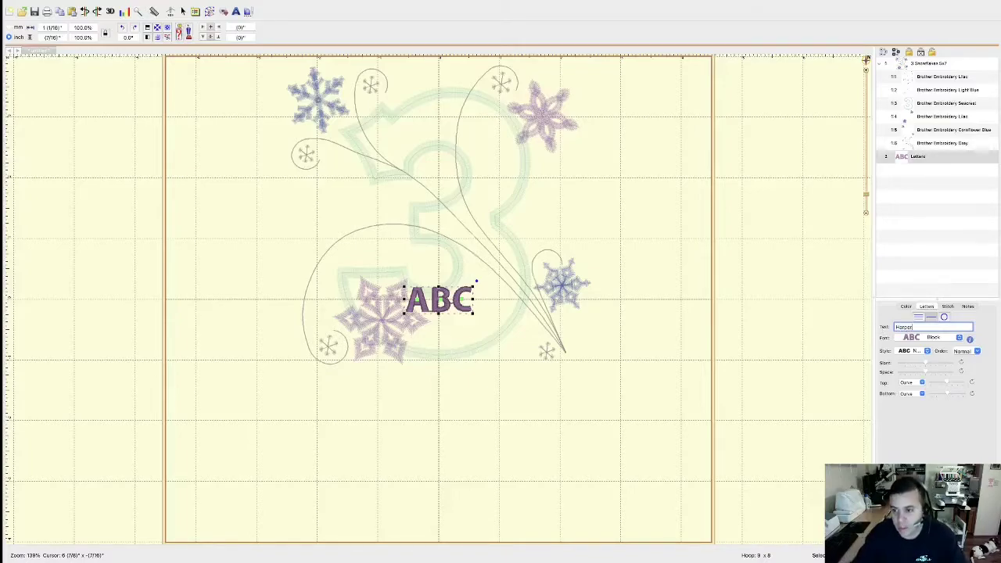
- Change the lettering's font to Stitchtopia Sarah 1 MS 1inch
click(960, 338)
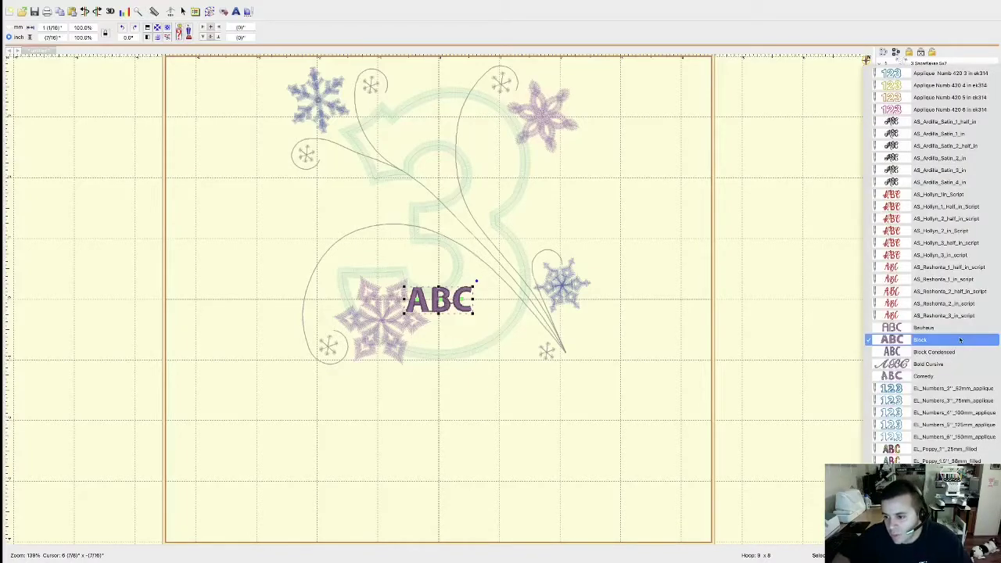
scroll(963, 355, down, 2)
scroll(962, 354, down, 11)
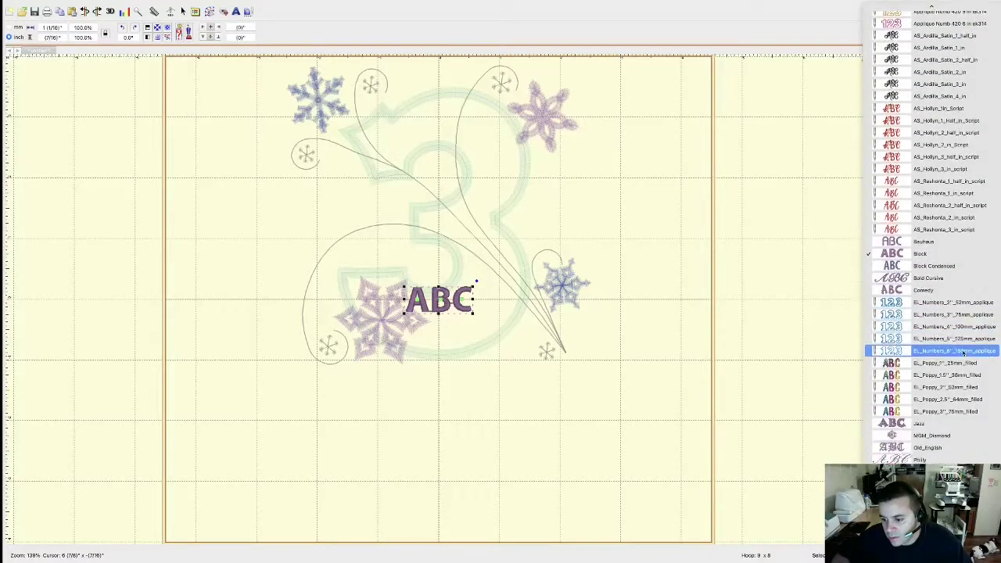
scroll(963, 354, down, 5)
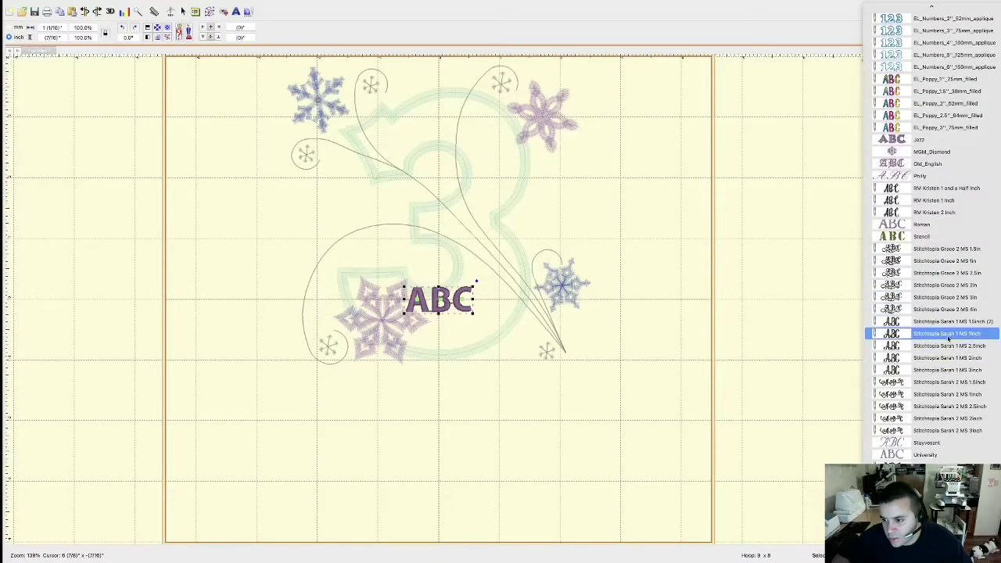
click(949, 334)
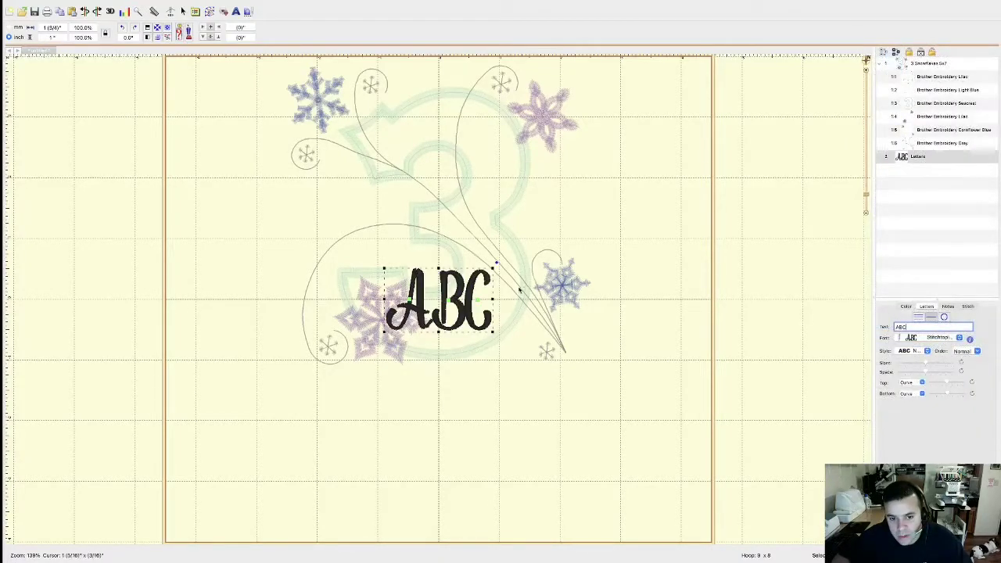
click(820, 182)
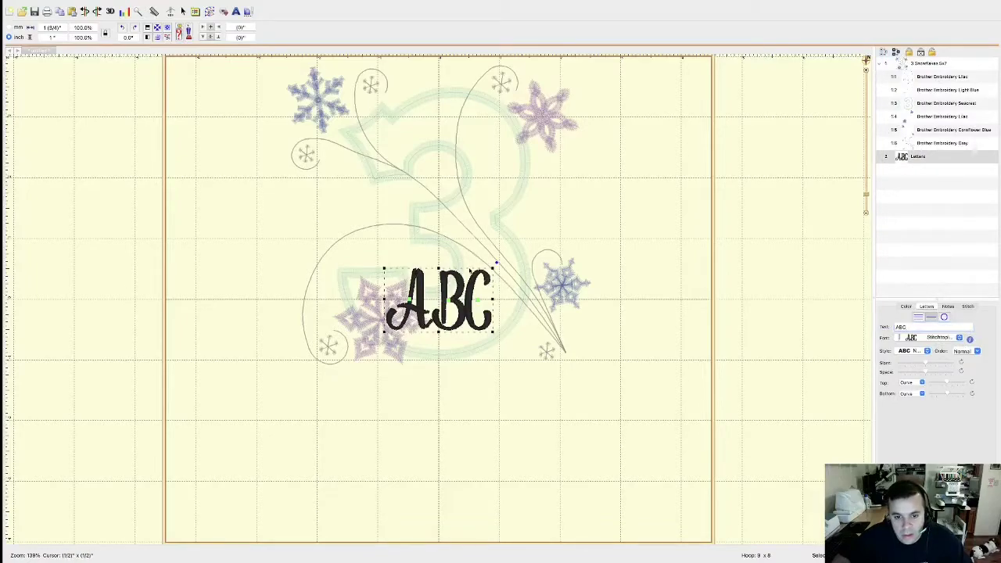
- Move the ABC lettering straight down below the number 3, to a vertical position of -2 3/8 inches
click(918, 157)
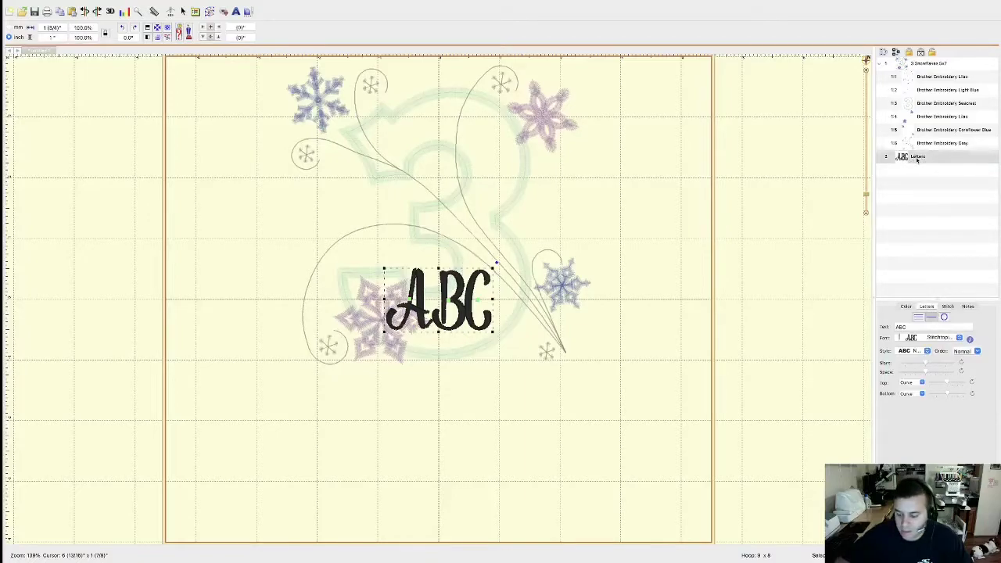
key(Down)
key(Down)
key(Down)
key(Down)
key(Down)
key(Down)
key(Down)
key(Down)
key(Down)
key(Down)
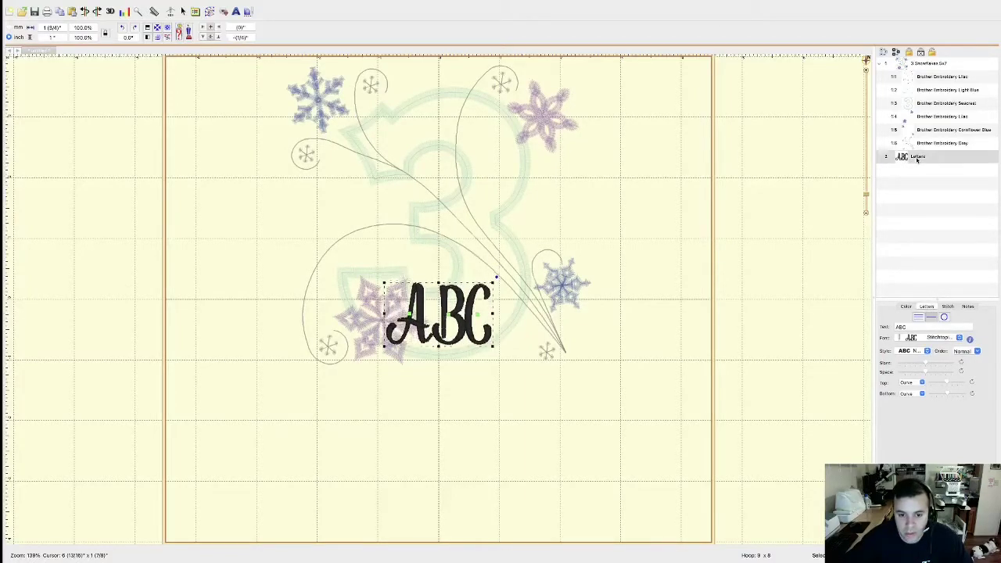
key(Down)
key(Down)
key(Down)
key(Down)
key(Down)
key(Down)
key(Down)
key(Down)
key(Down)
key(Down)
key(Down)
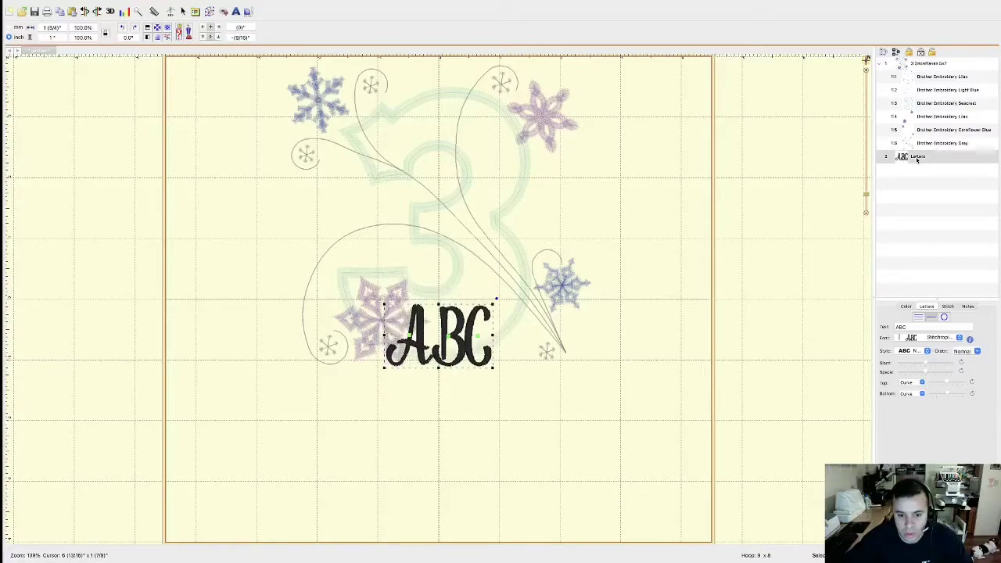
key(Down)
key(Down)
key(Down)
key(Down)
key(Down)
key(Down)
key(Down)
key(Down)
key(Down)
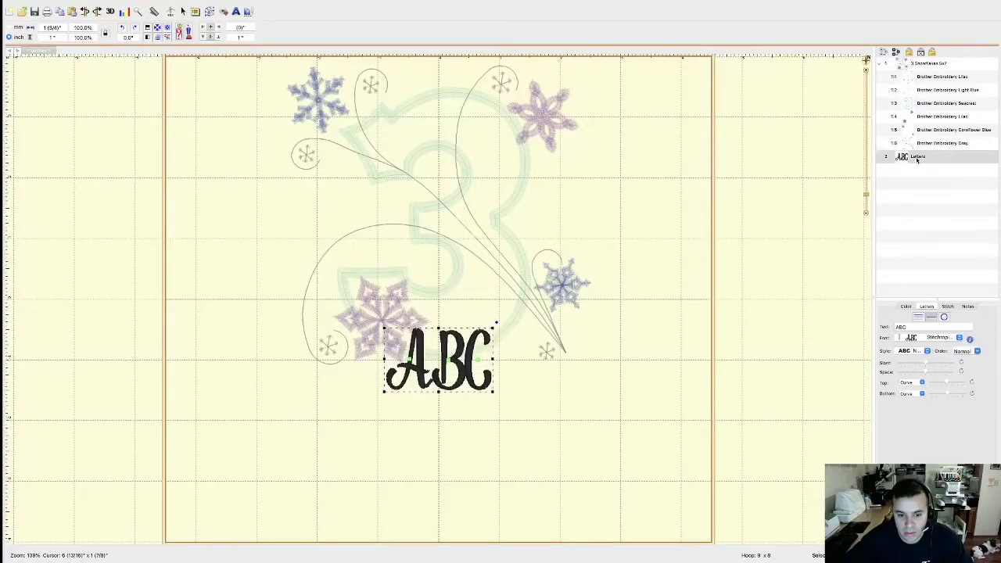
key(Down)
key(Down)
key(Down)
key(Down)
key(Down)
key(Down)
key(Down)
key(Down)
key(Down)
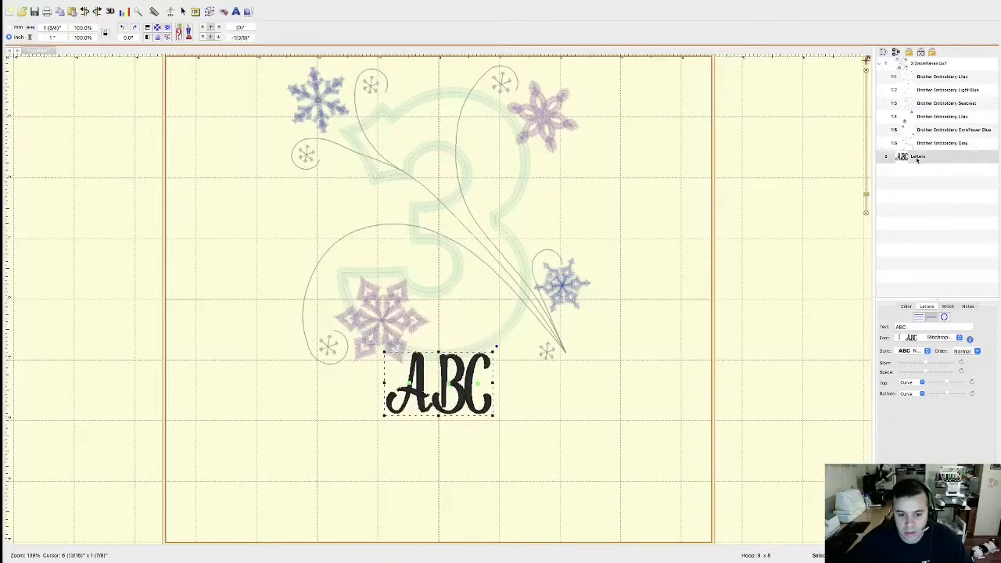
key(Down)
key(Down)
key(Down)
key(Down)
key(Down)
key(Down)
key(Down)
key(Down)
key(Down)
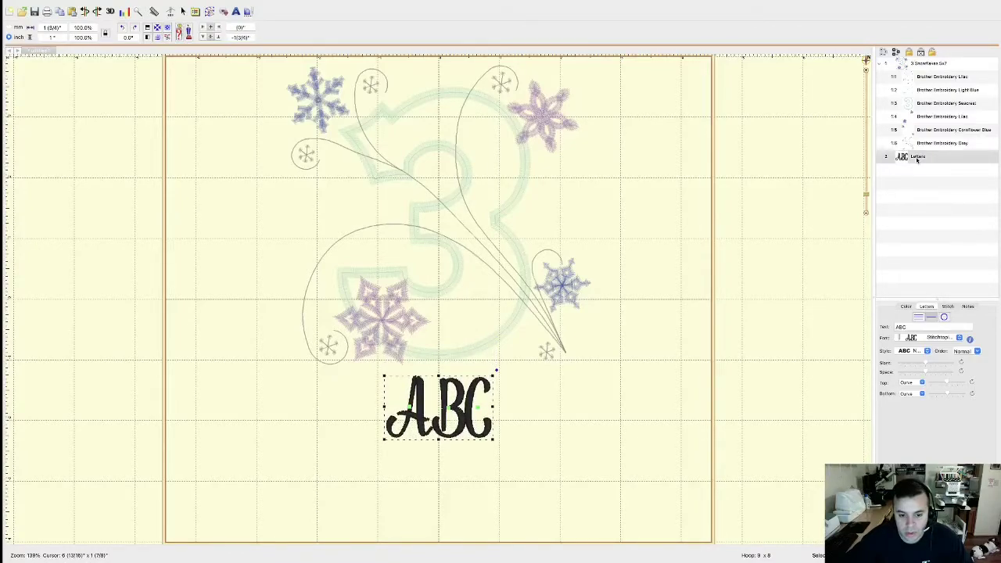
key(Down)
key(Down)
key(Down)
key(Down)
key(Down)
key(Down)
key(Down)
key(Down)
key(Down)
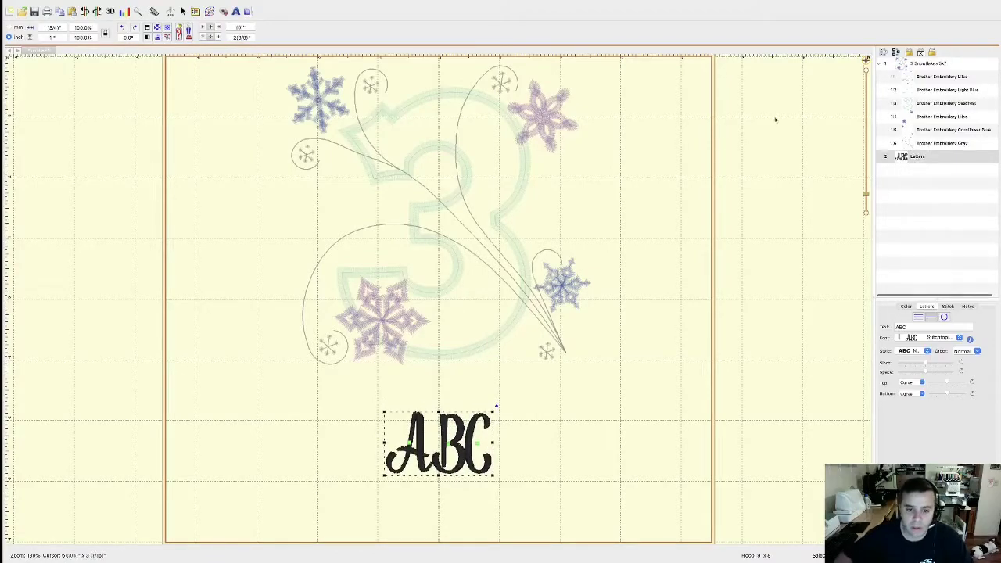
- Select the whole snowflake 3 design and shift it down toward the lettering, to a vertical position of about 7/8 inch
click(880, 63)
click(920, 64)
key(Down)
key(Down)
key(Down)
key(Down)
key(Down)
key(Down)
key(Down)
key(Down)
key(Down)
key(Down)
key(Down)
key(Down)
key(Down)
key(Down)
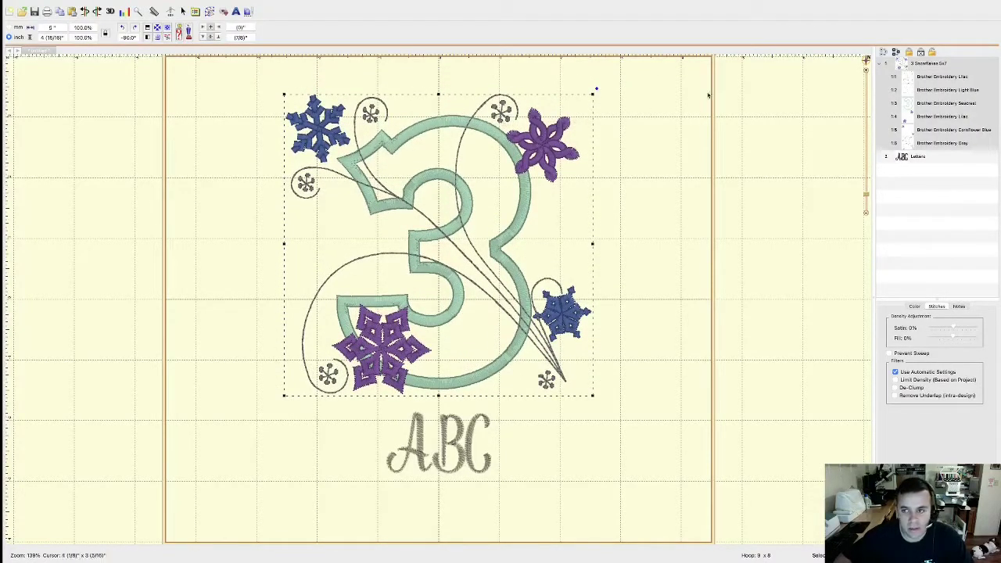
- Center the snowflake 3 design in the hoop and raise it above the lettering to a vertical position of 7/8 inch
click(884, 65)
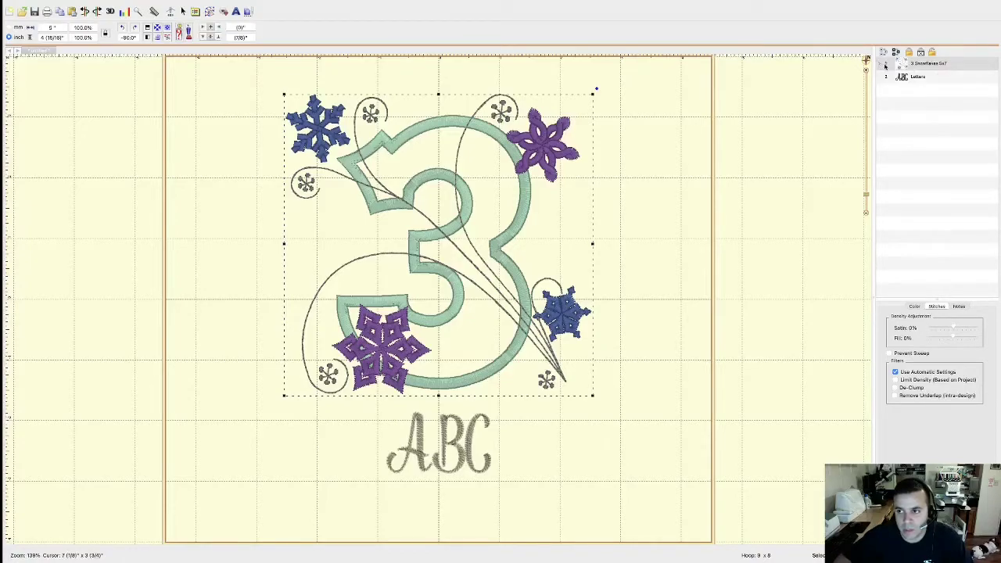
click(105, 5)
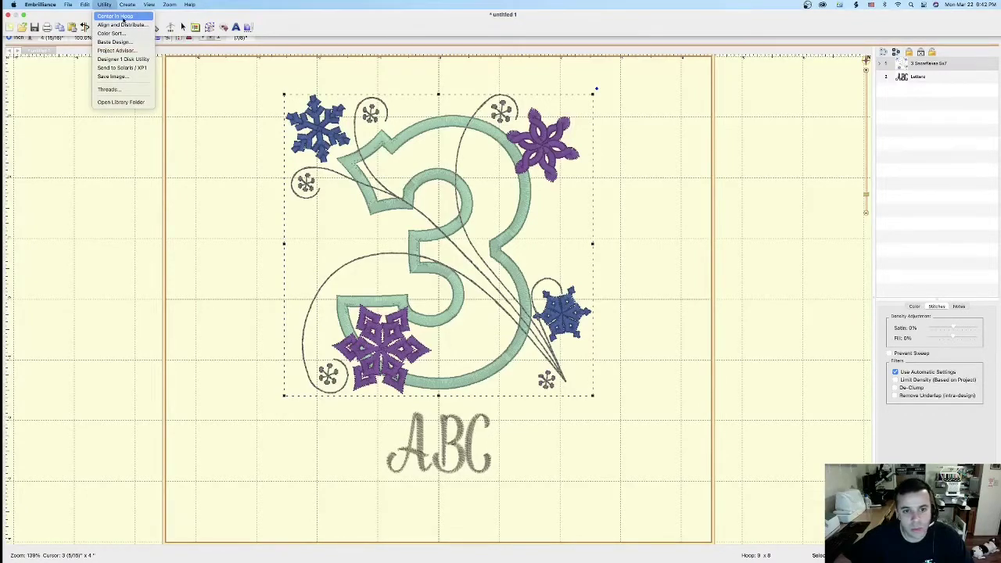
click(117, 16)
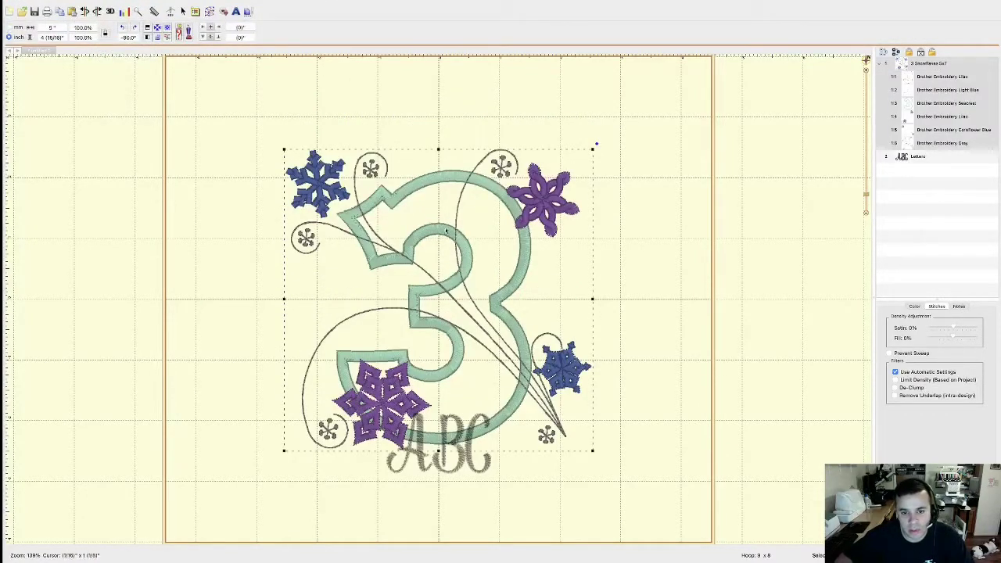
key(Up)
key(Up)
key(Up)
key(Up)
key(Up)
key(Up)
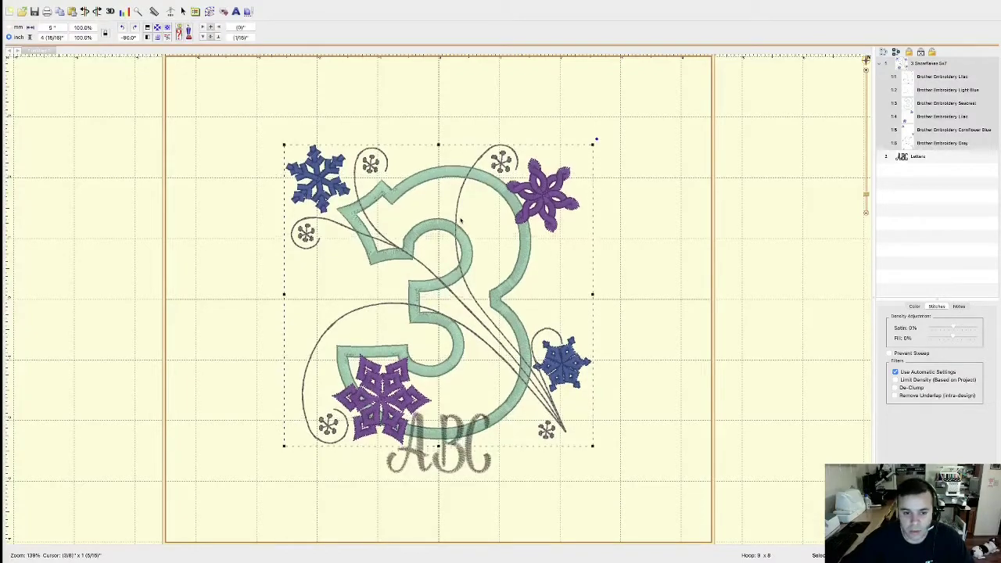
key(Up)
key(Up)
key(Up)
key(Up)
key(Up)
key(Up)
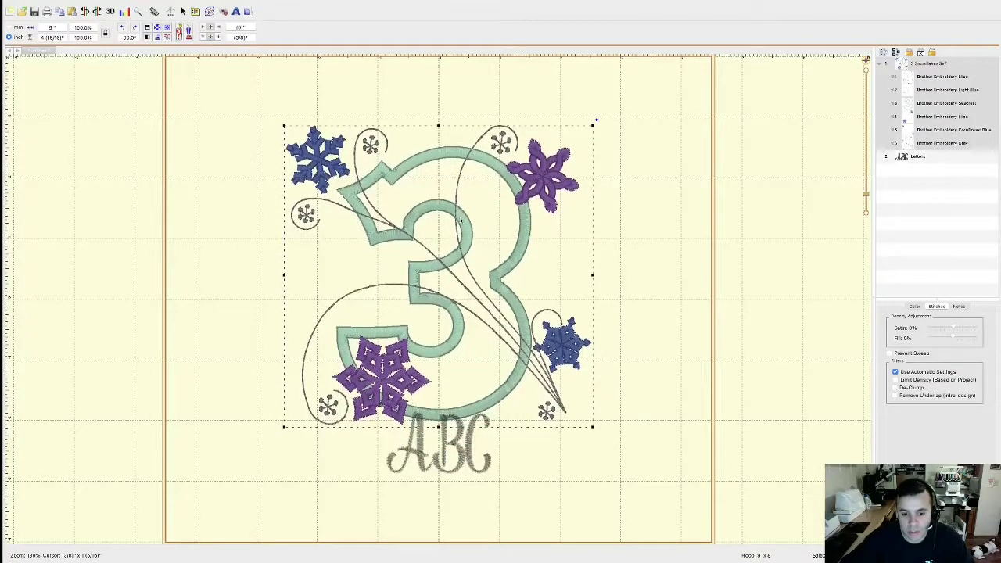
key(Up)
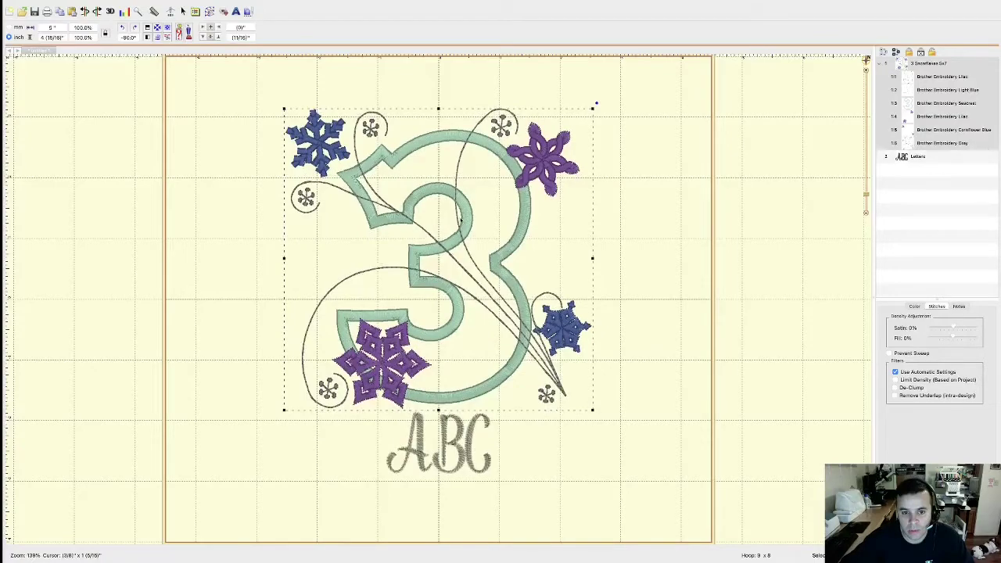
key(Up)
key(Up)
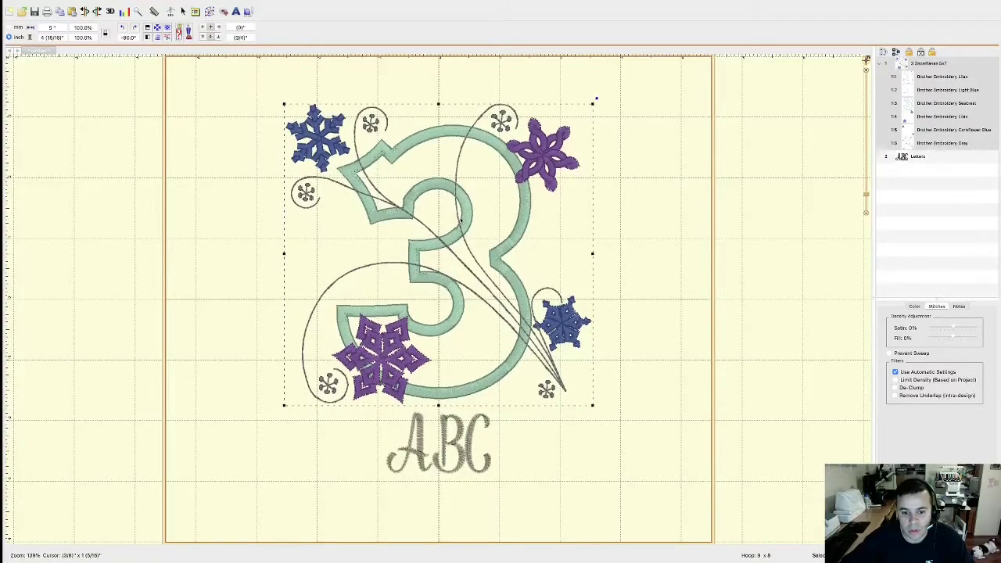
key(Up)
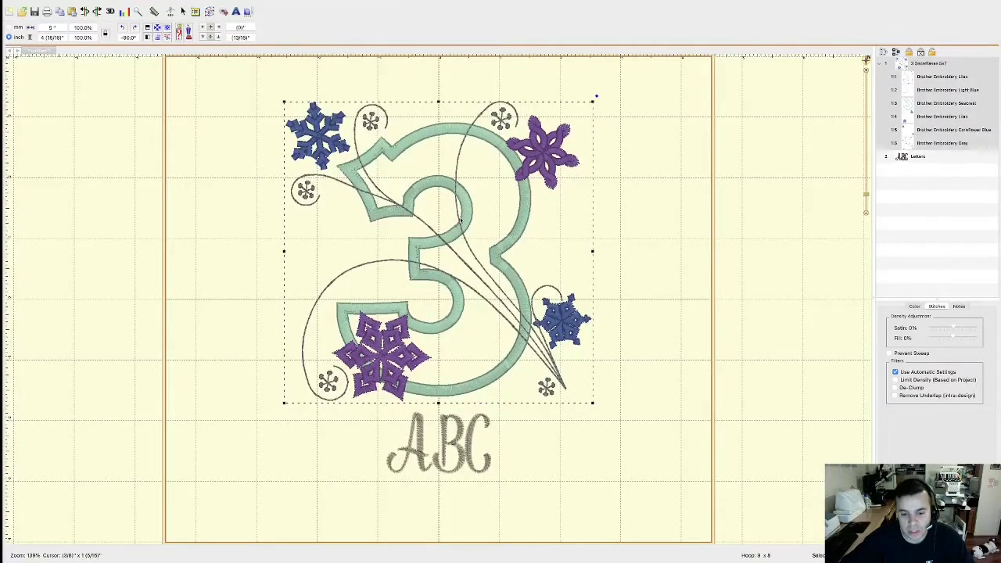
key(Up)
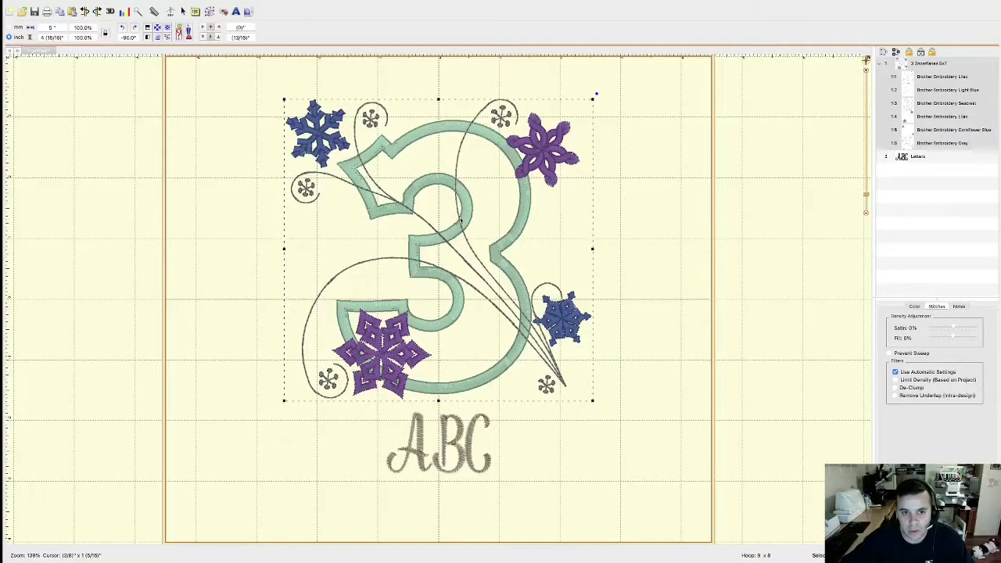
key(Up)
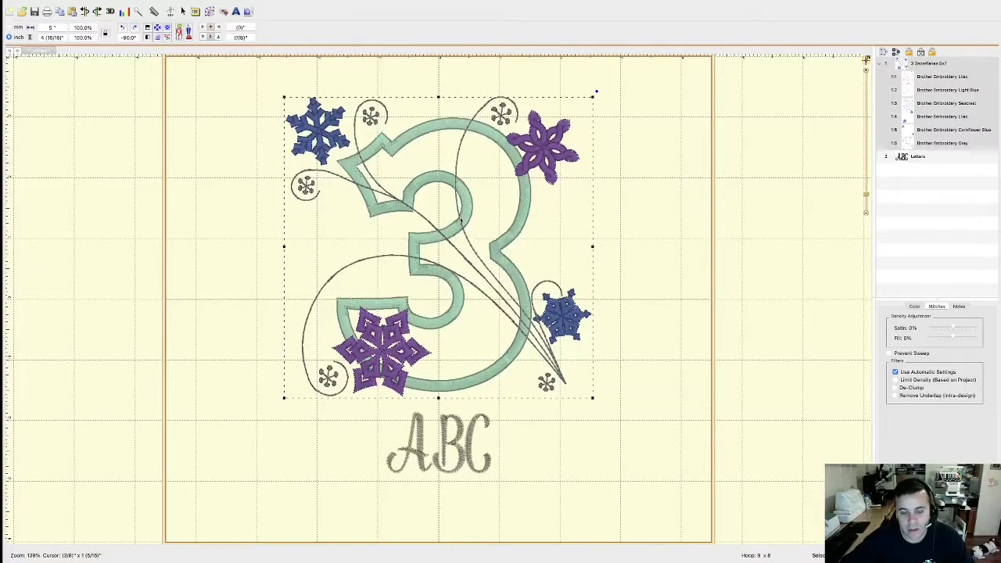
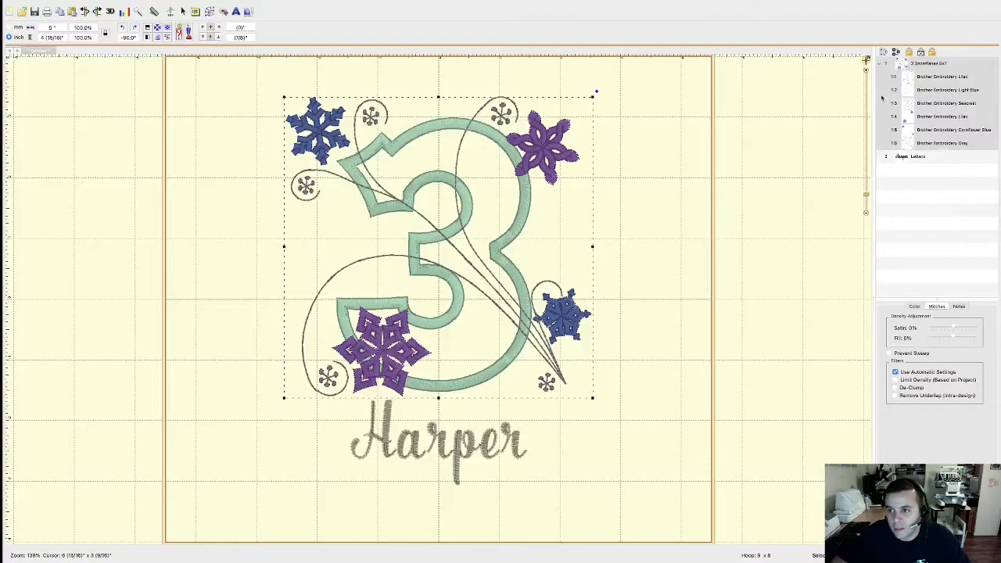
- Recolor the name lettering with Madeira Poly thread 1932 Summer Sky, finding the thread by its number
click(881, 64)
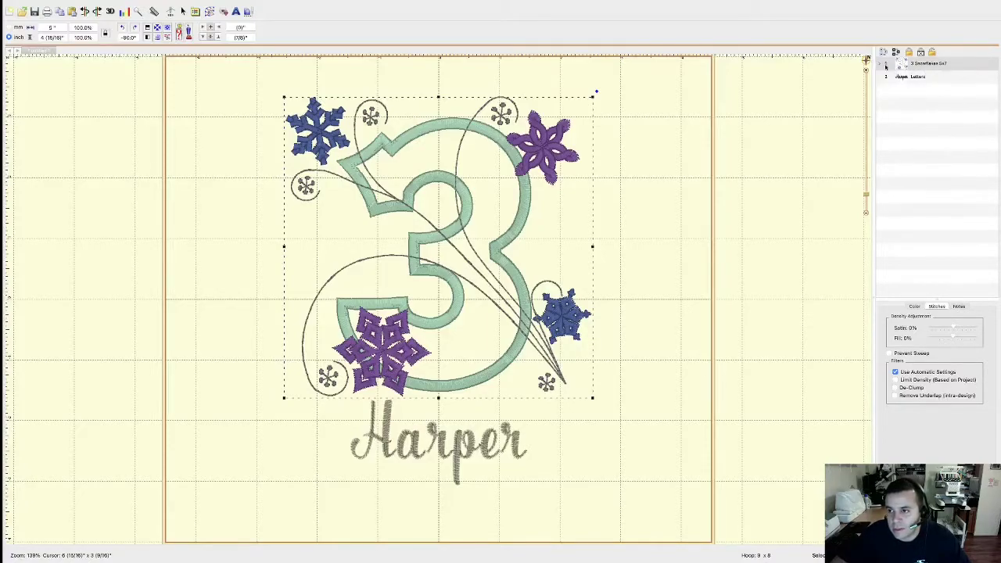
click(913, 77)
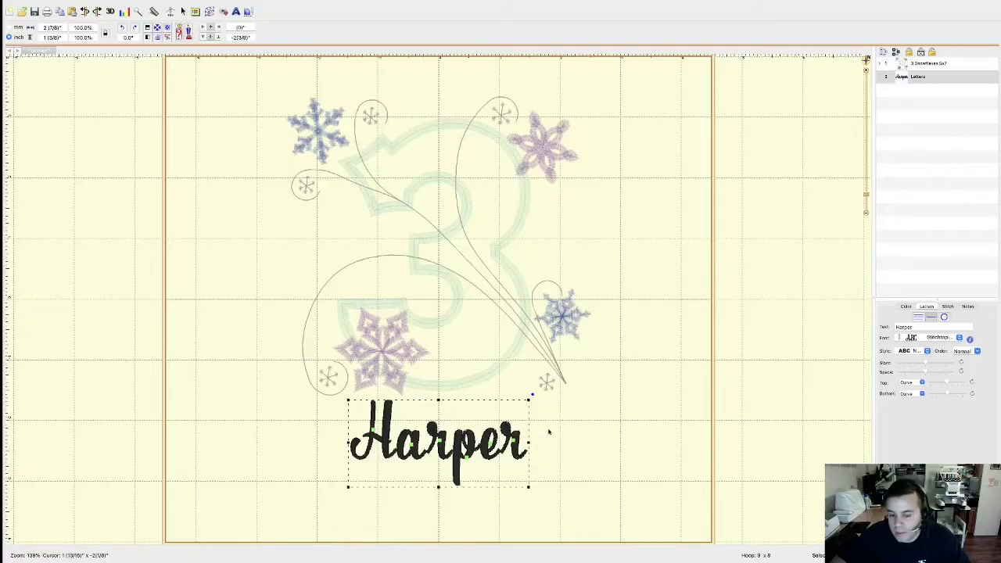
click(905, 307)
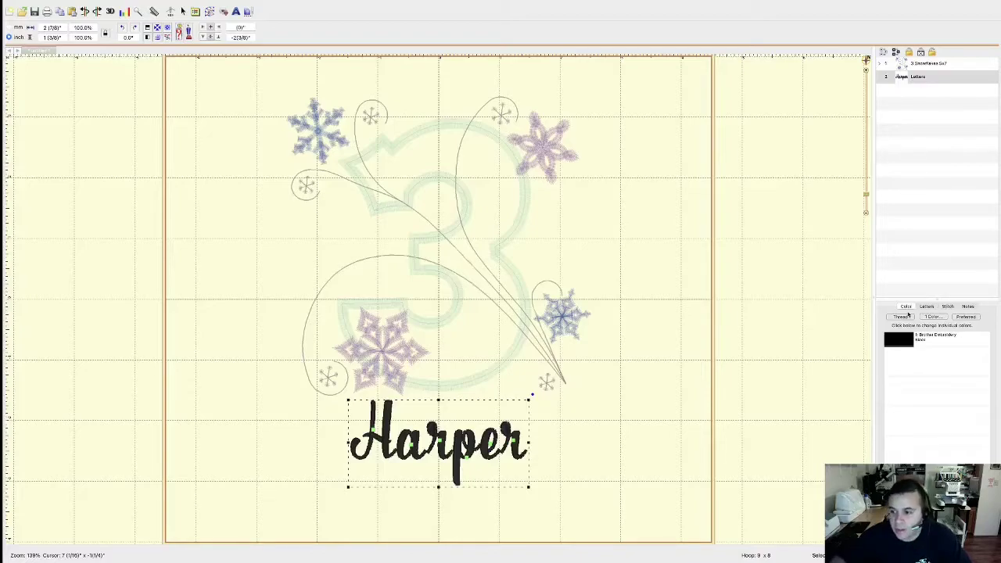
click(902, 338)
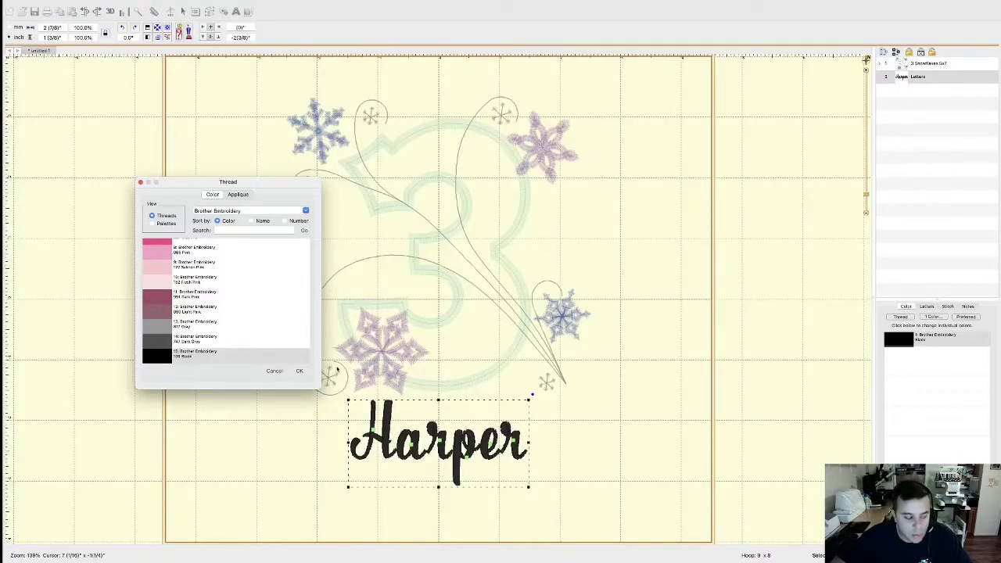
click(284, 222)
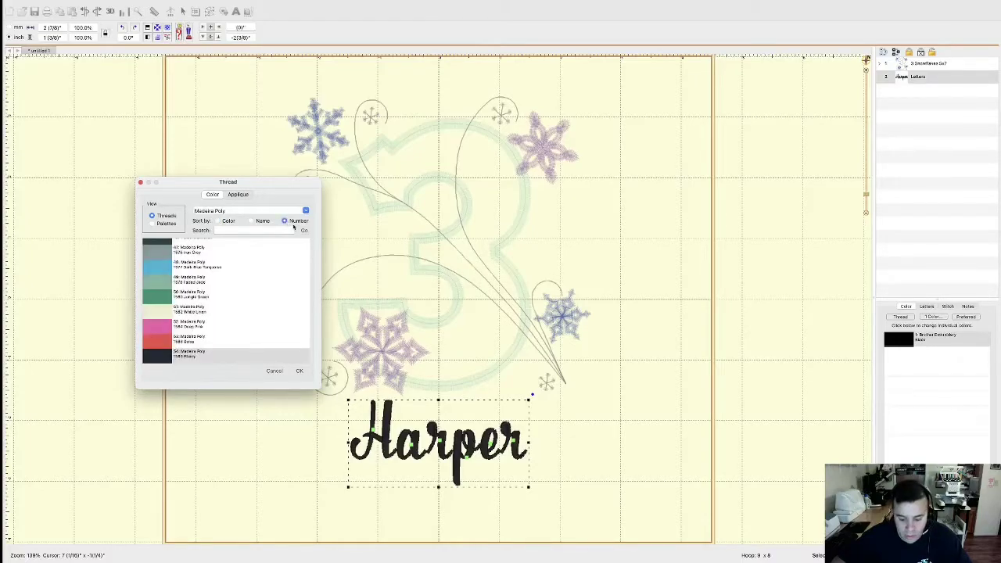
click(274, 229)
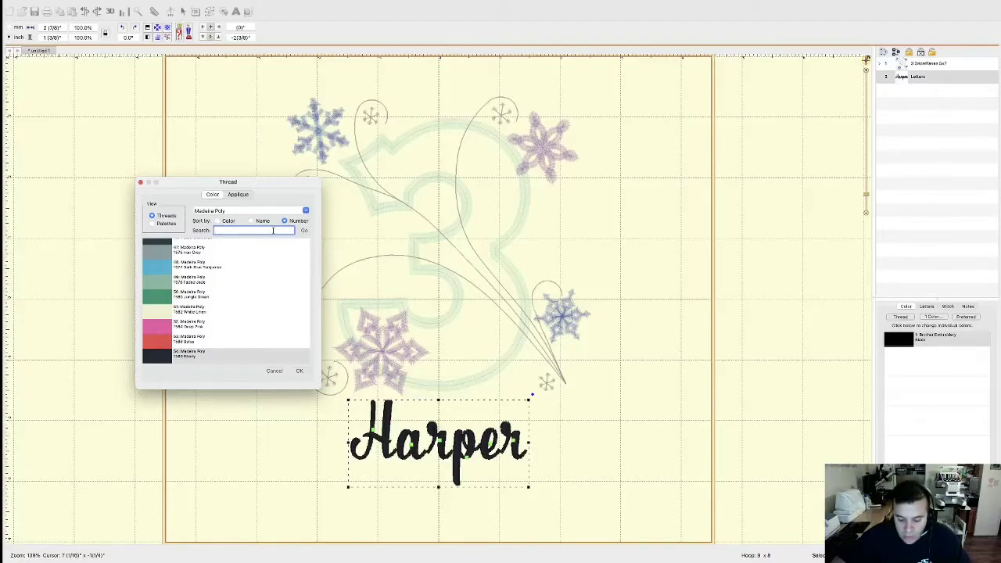
text(1932)
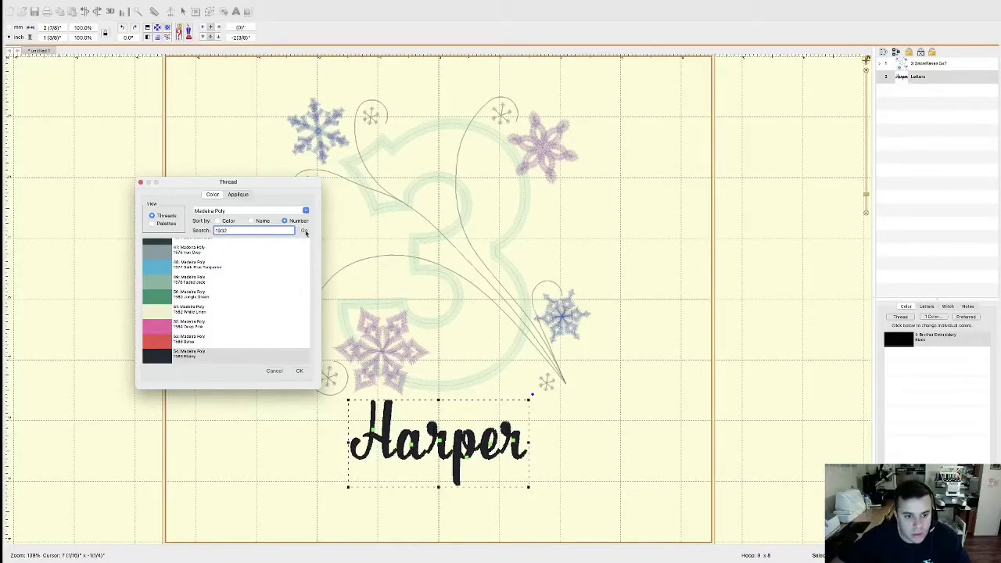
click(304, 230)
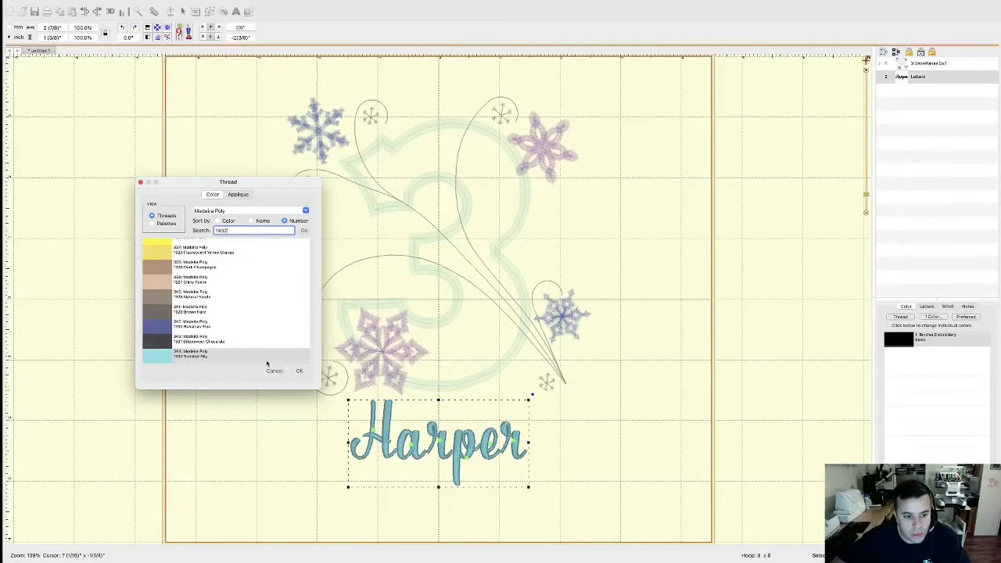
click(300, 371)
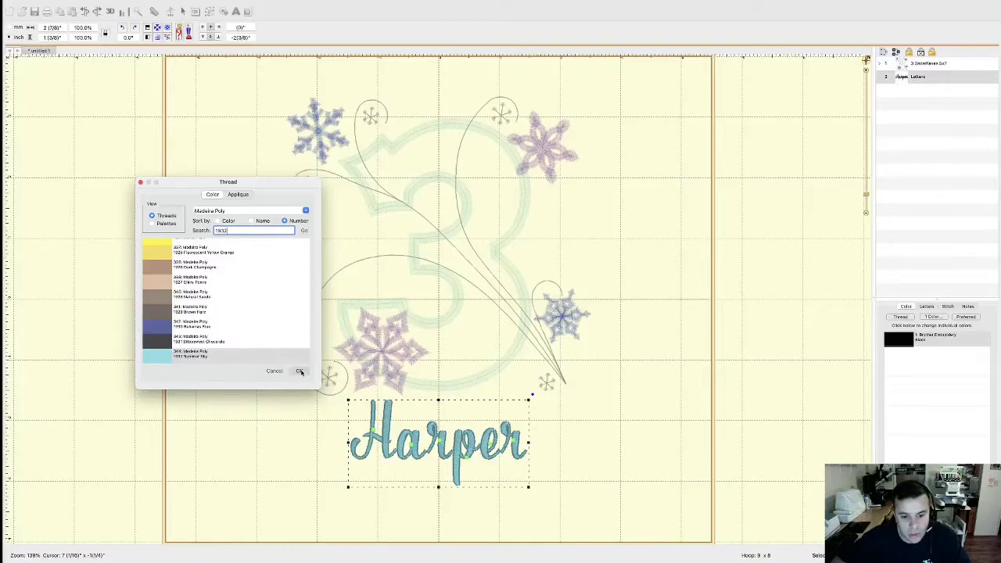
click(576, 417)
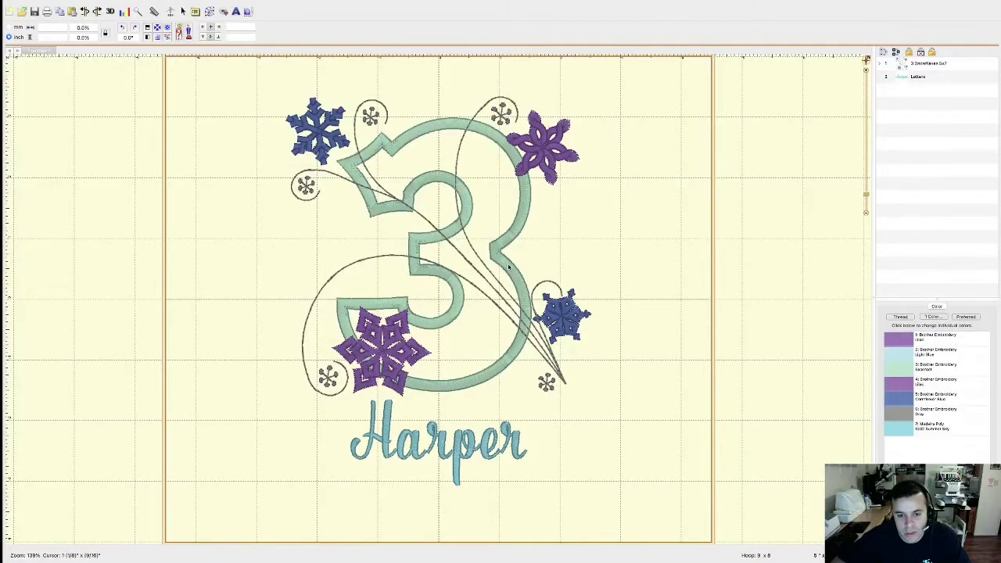
- Examine the snowflake 3 design's first four color layers one by one: Lilac, Light Blue, Seacrest and the second Lilac
click(901, 64)
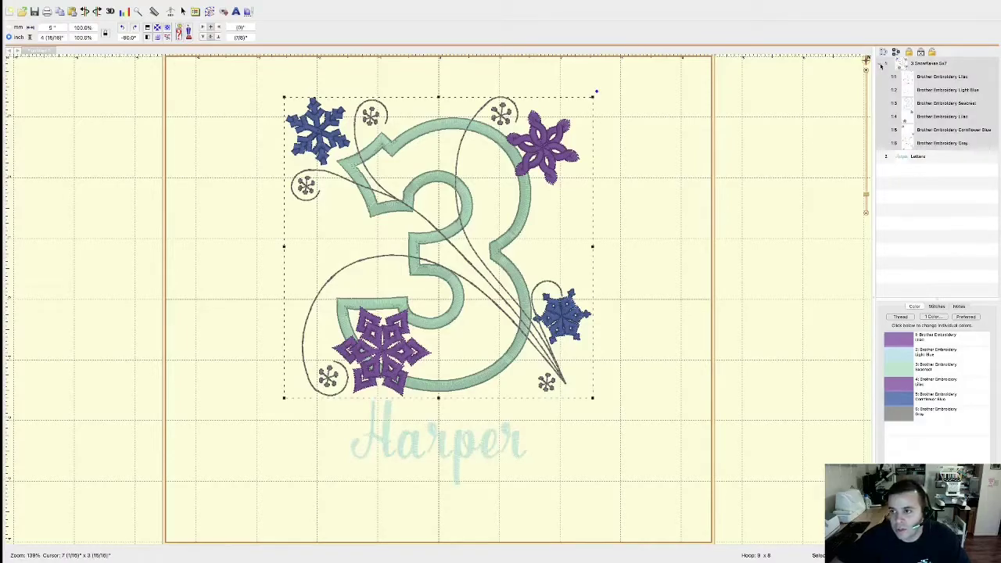
key(Escape)
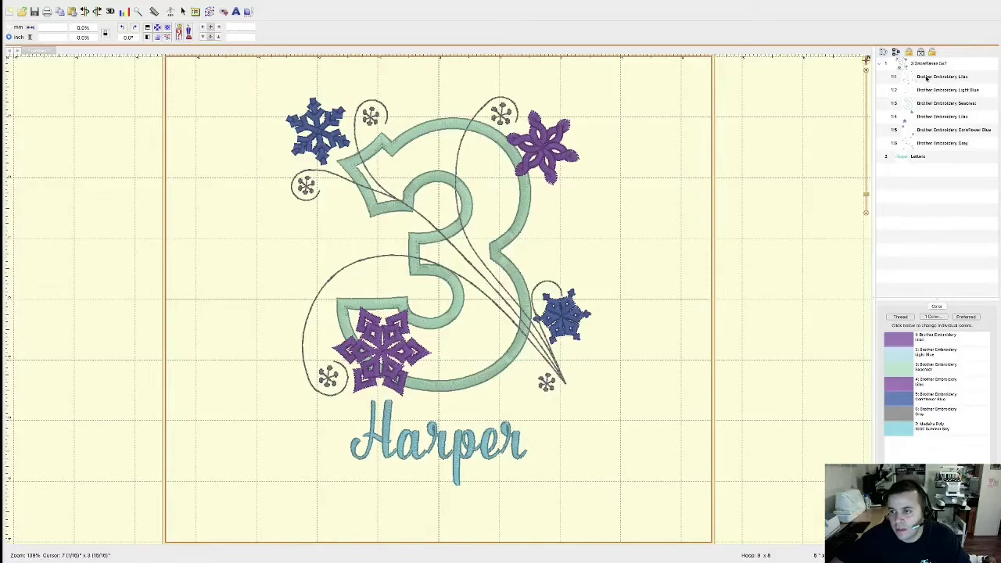
click(927, 77)
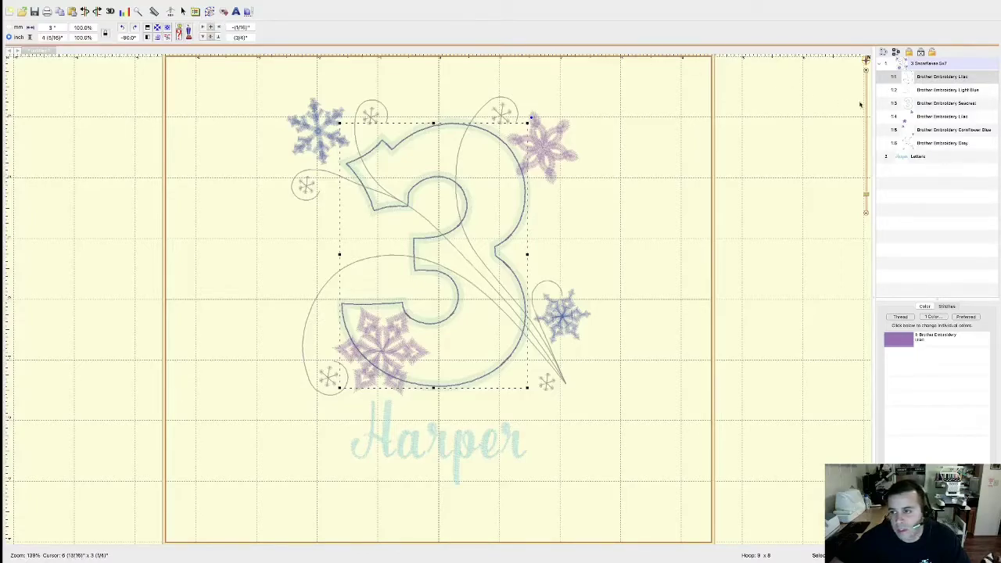
click(923, 91)
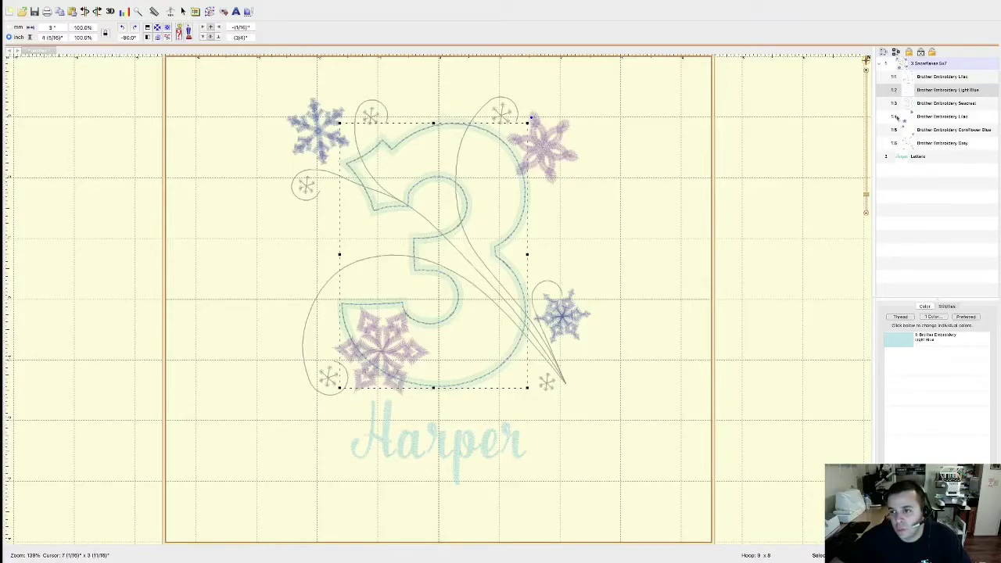
click(910, 105)
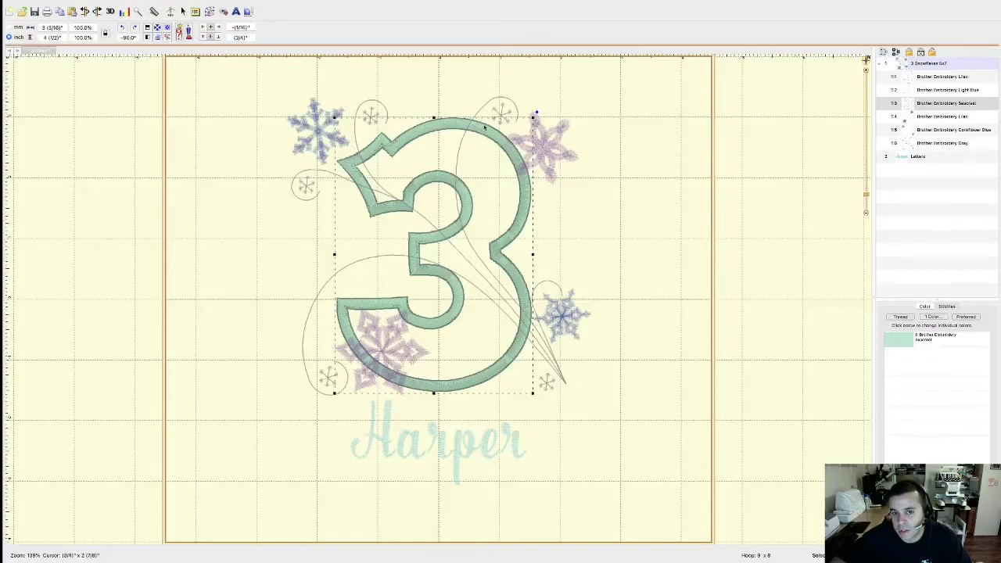
click(924, 116)
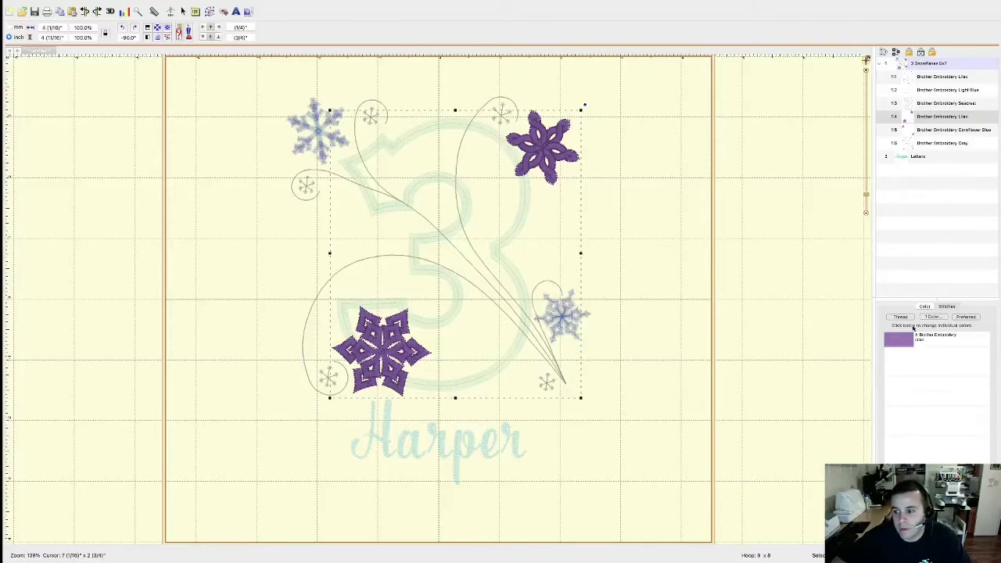
- Recolor the second Lilac layer, the two purple snowflakes, with Madeira Poly thread 1711 Lavender, finding the thread by its number
click(904, 338)
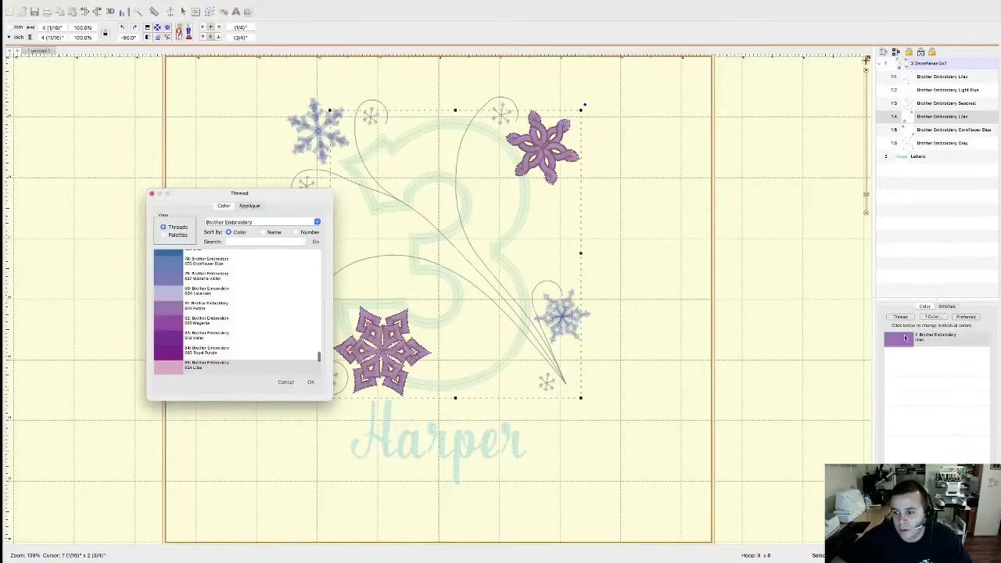
click(298, 232)
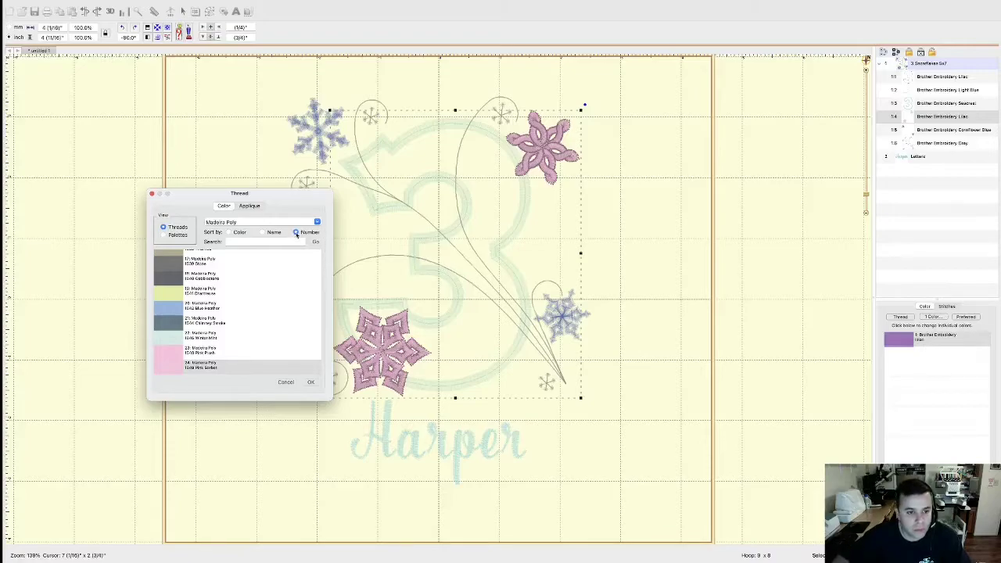
click(282, 242)
text(1711)
click(316, 242)
click(195, 366)
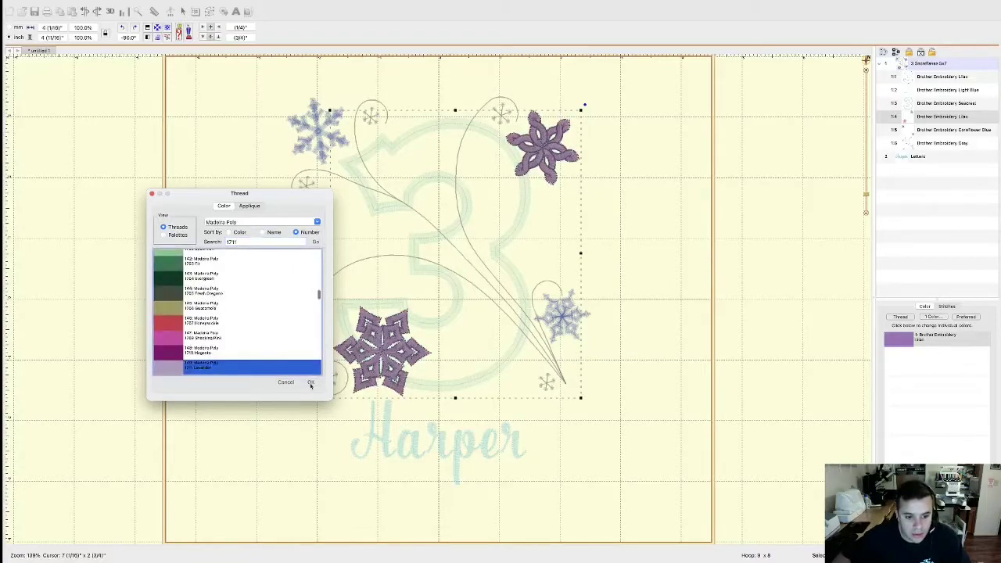
click(310, 382)
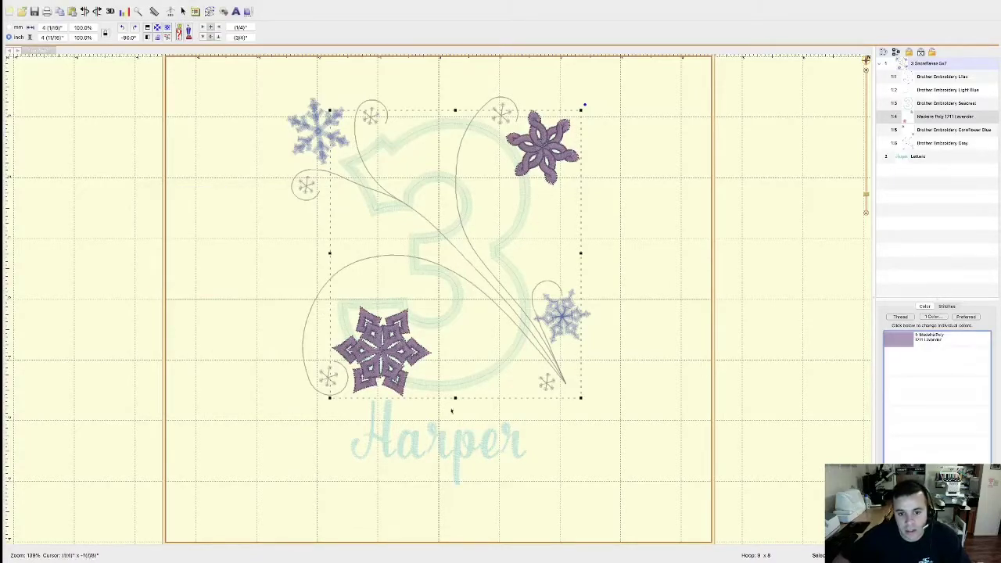
- Compare the Light Blue, first Lilac and Seacrest layers to see which part of the number 3 appliqué each one stitches
click(934, 91)
click(935, 92)
click(922, 90)
click(922, 90)
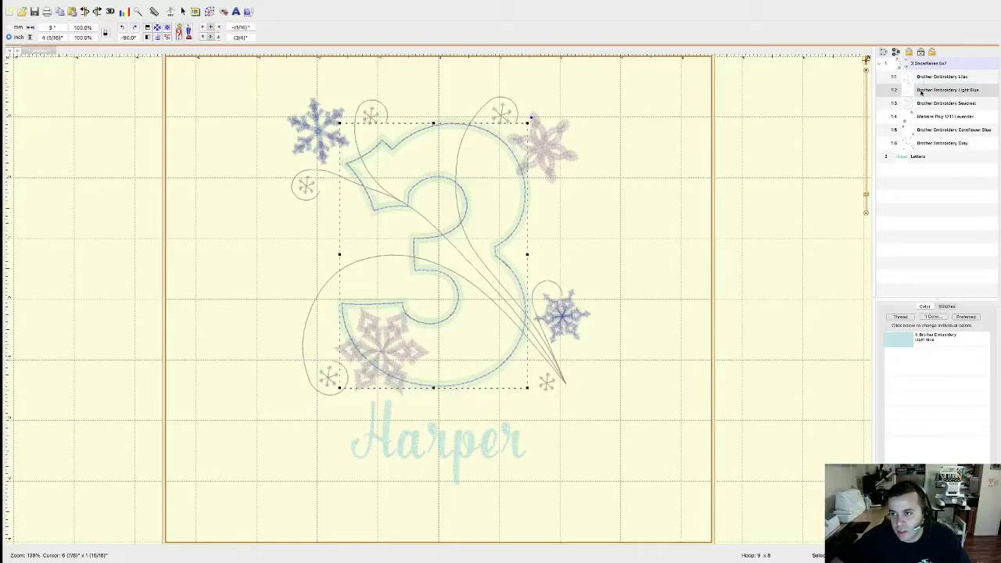
click(921, 91)
click(909, 78)
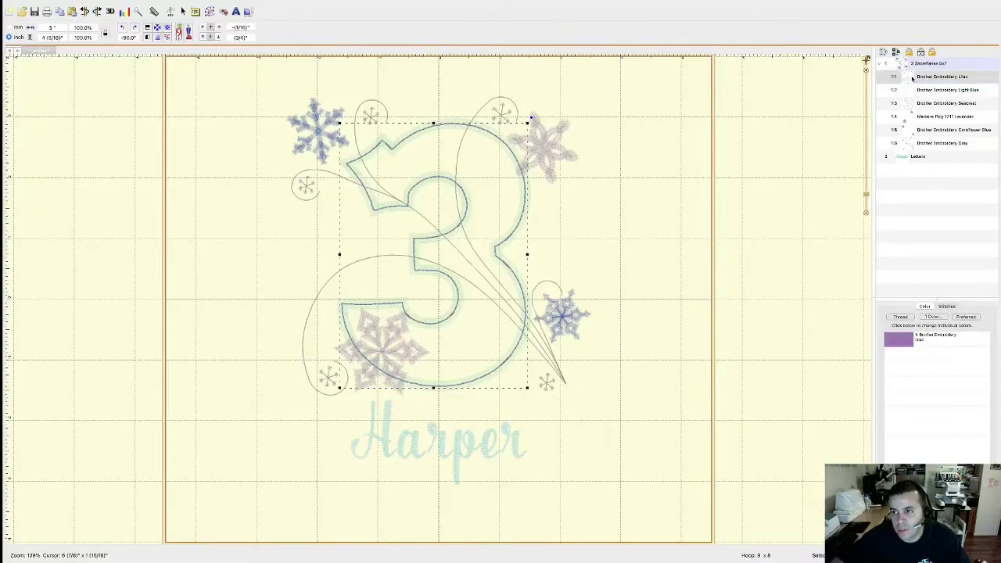
click(912, 90)
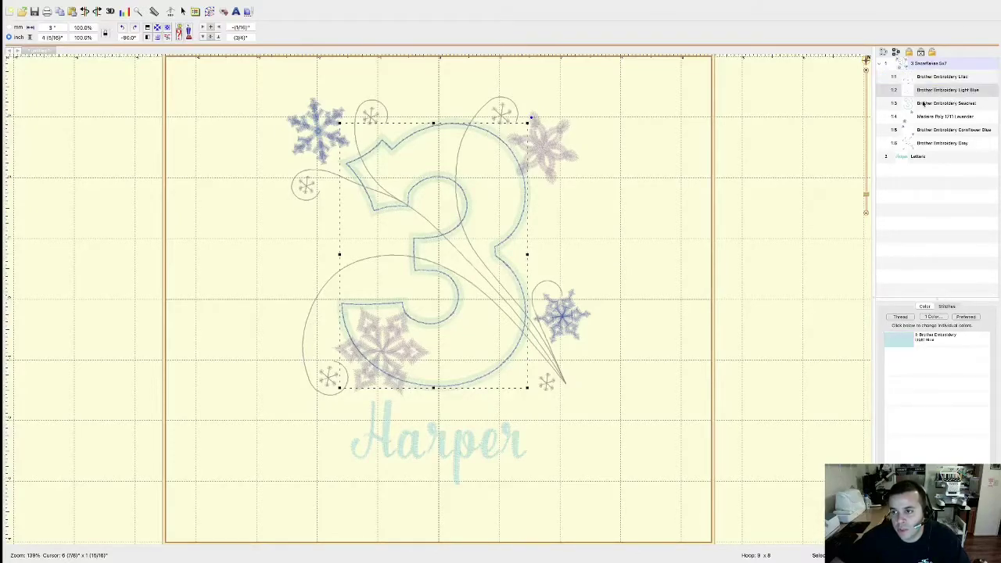
click(911, 103)
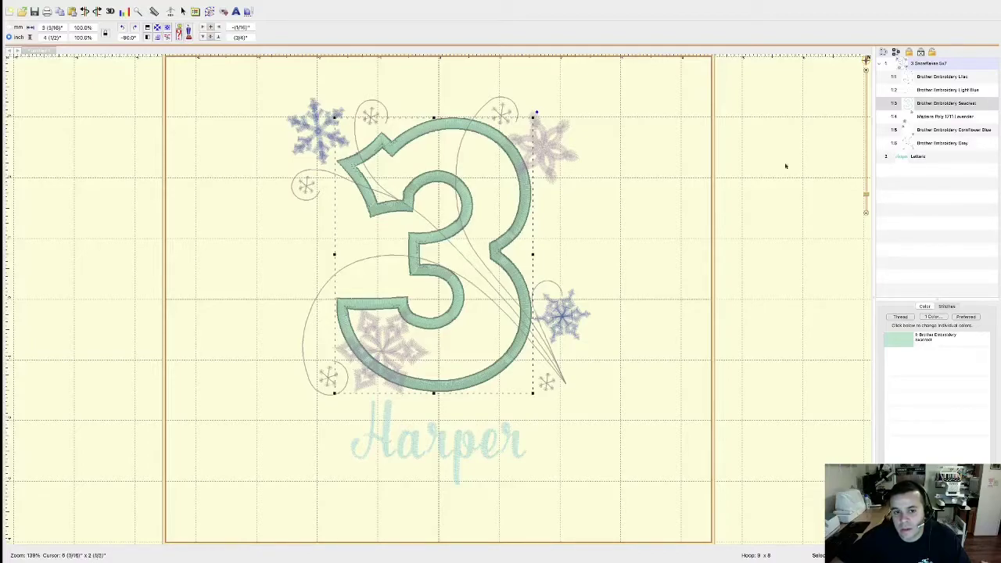
click(625, 245)
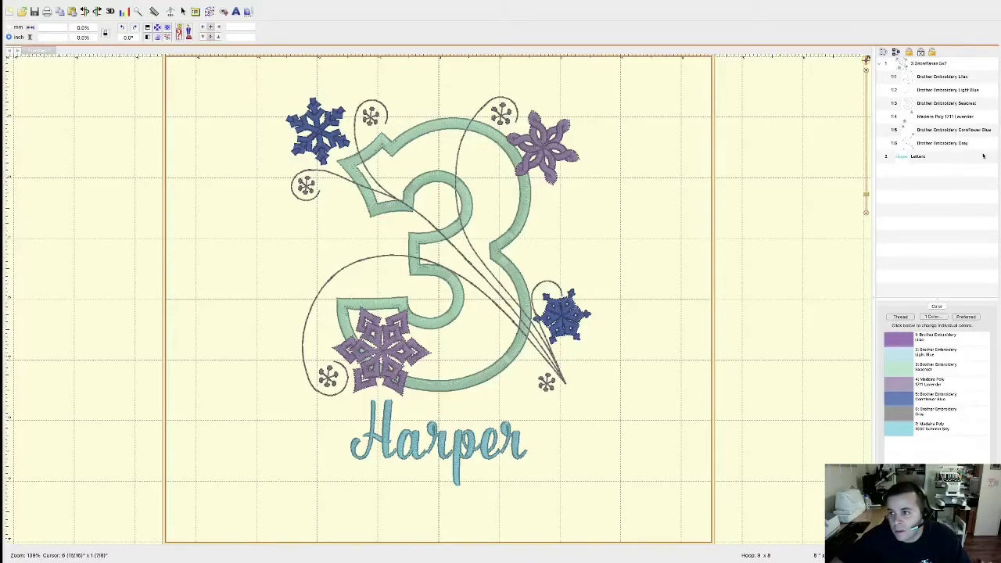
- Recolor the number 3's Seacrest satin border with Madeira Poly thread 1932 Summer Sky, finding the thread by its number
click(947, 103)
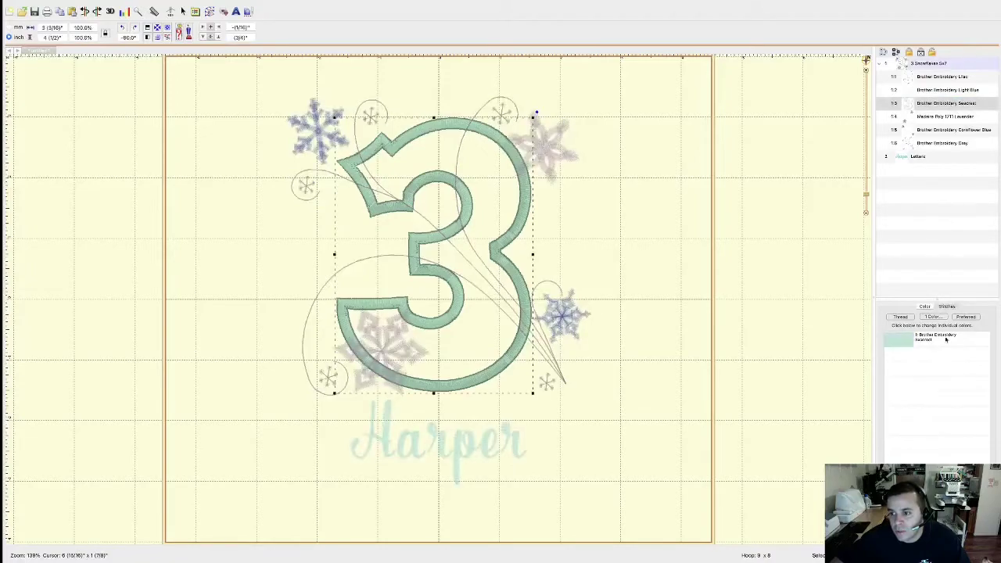
click(907, 346)
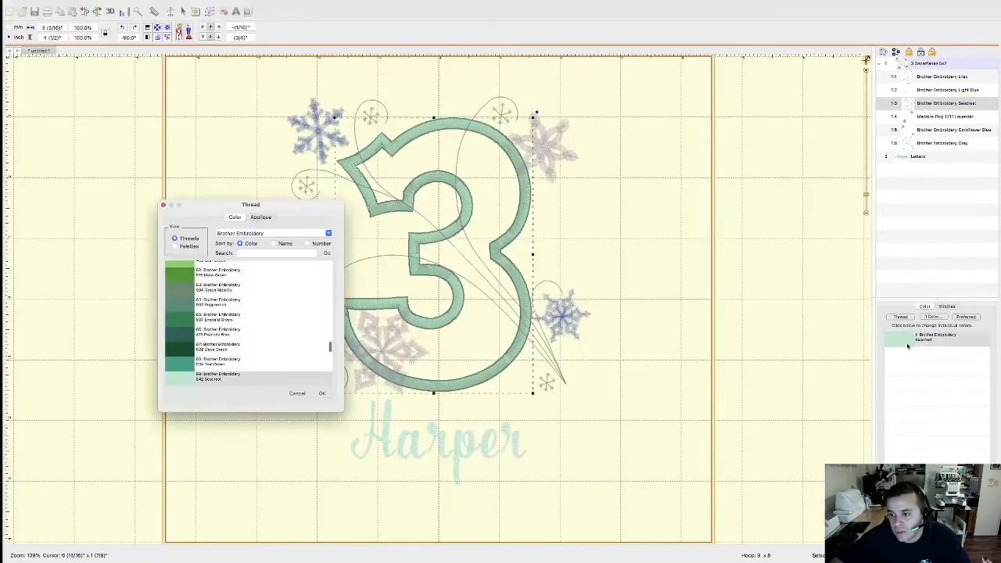
click(308, 243)
click(298, 252)
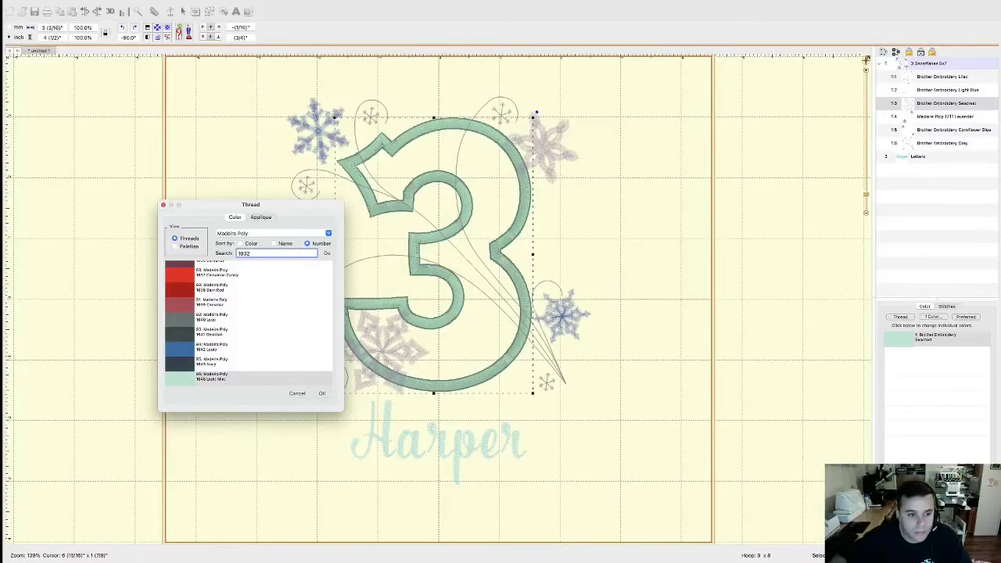
text(1932)
click(324, 254)
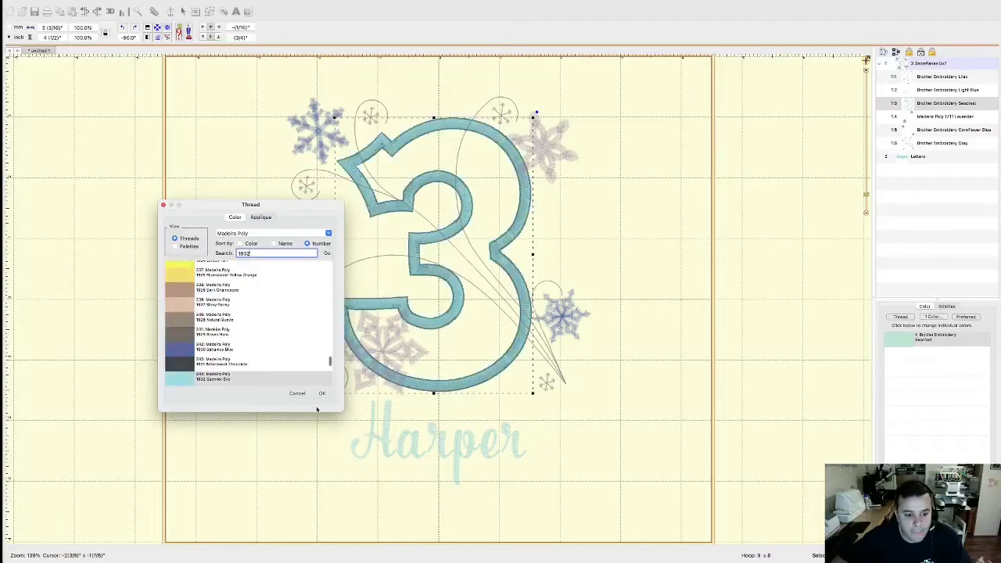
click(320, 393)
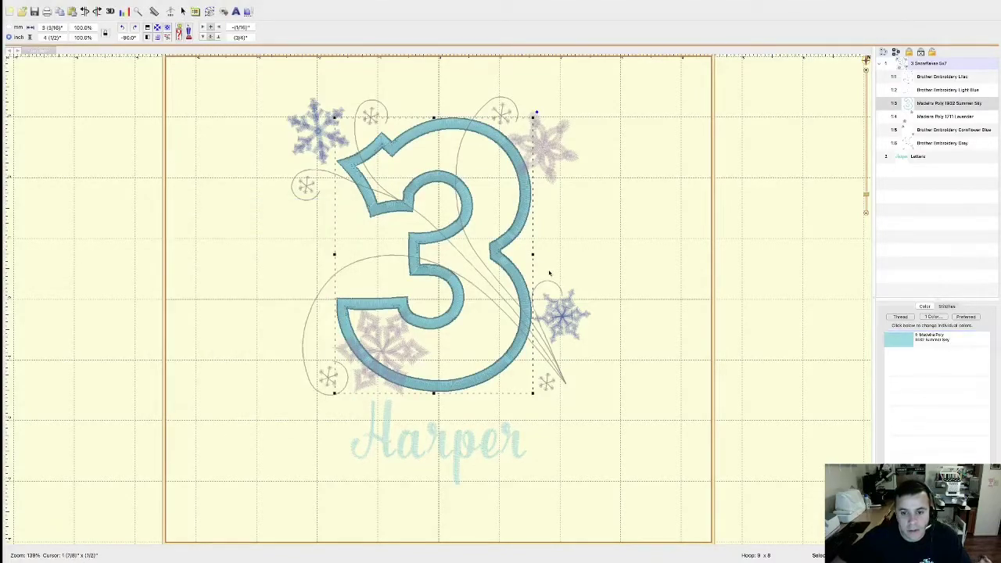
click(481, 411)
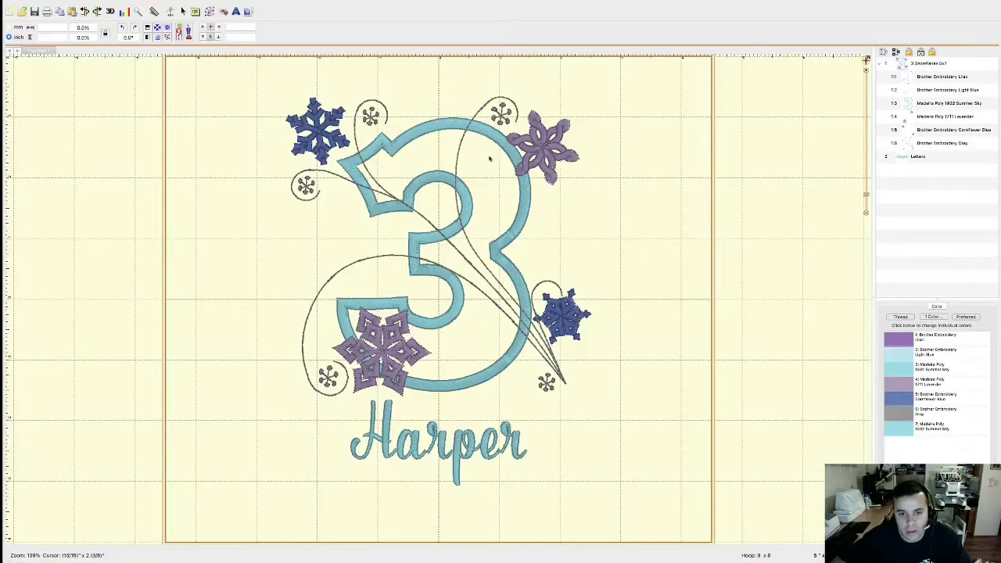
- Check which snowflakes in the design belong to the Madeira Poly 1711 Lavender layer
click(922, 146)
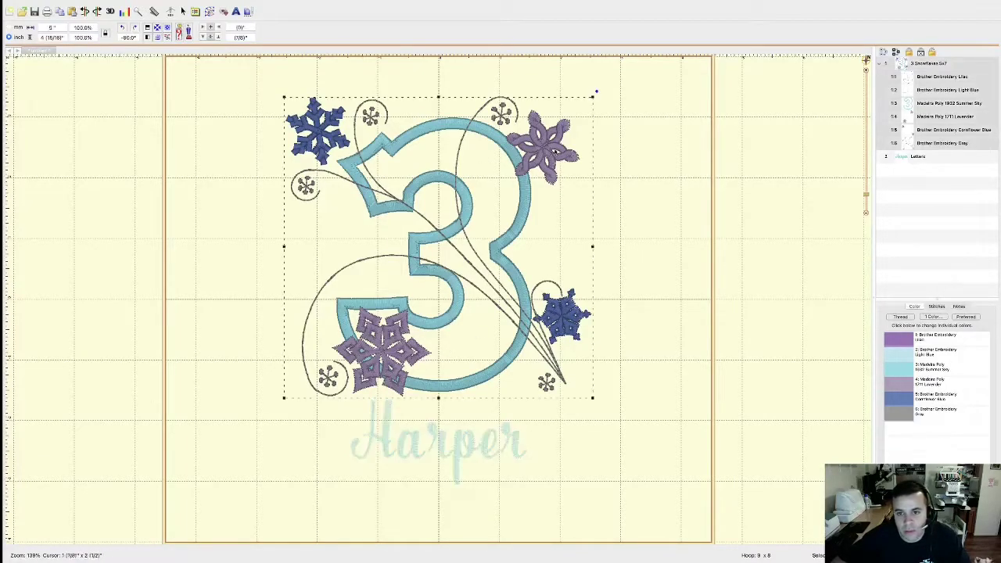
double_click(924, 117)
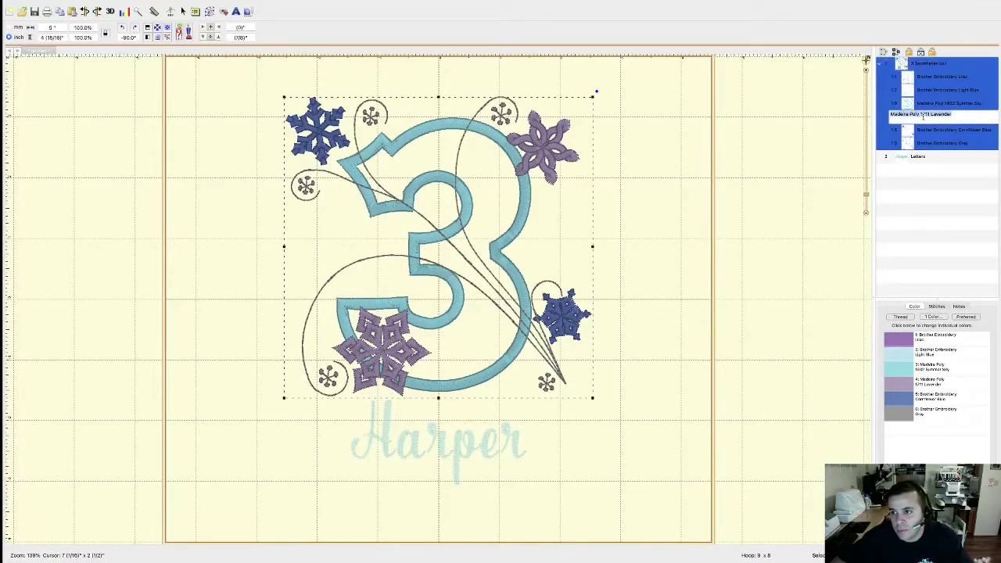
click(933, 243)
click(940, 116)
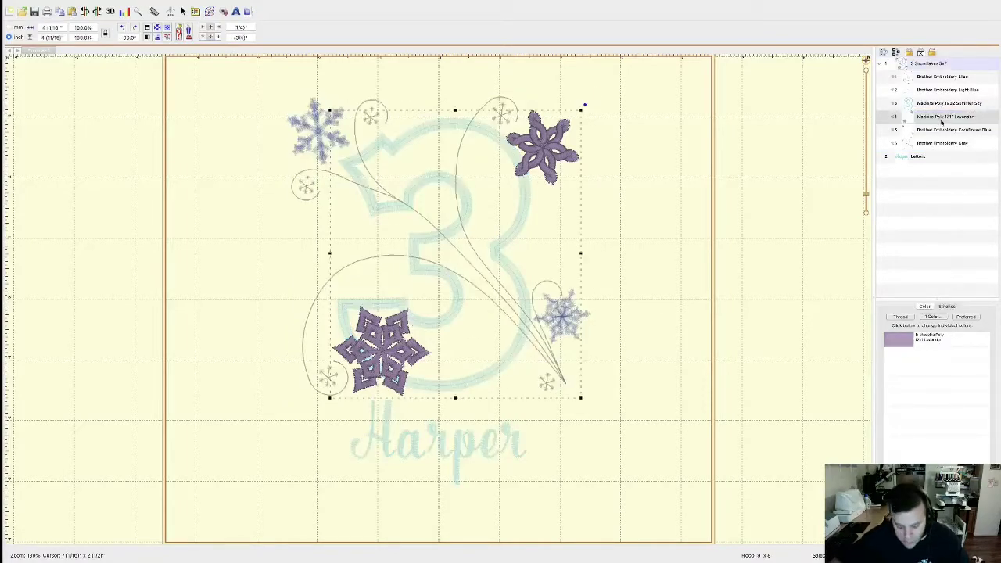
click(315, 145)
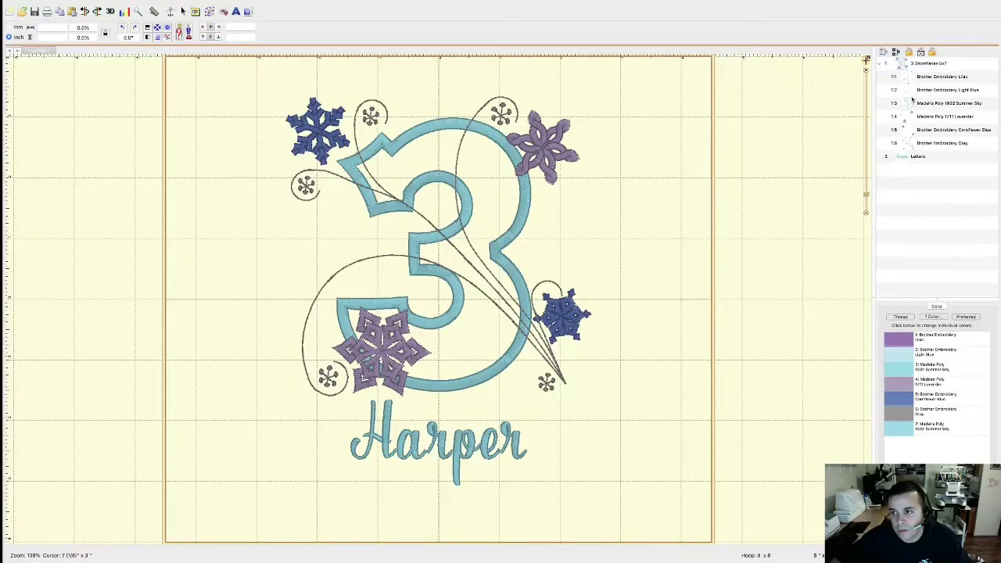
click(924, 119)
- Recolor the two Cornflower Blue snowflakes with Madeira Poly thread 1932 Summer Sky, finding the thread by its number
click(919, 130)
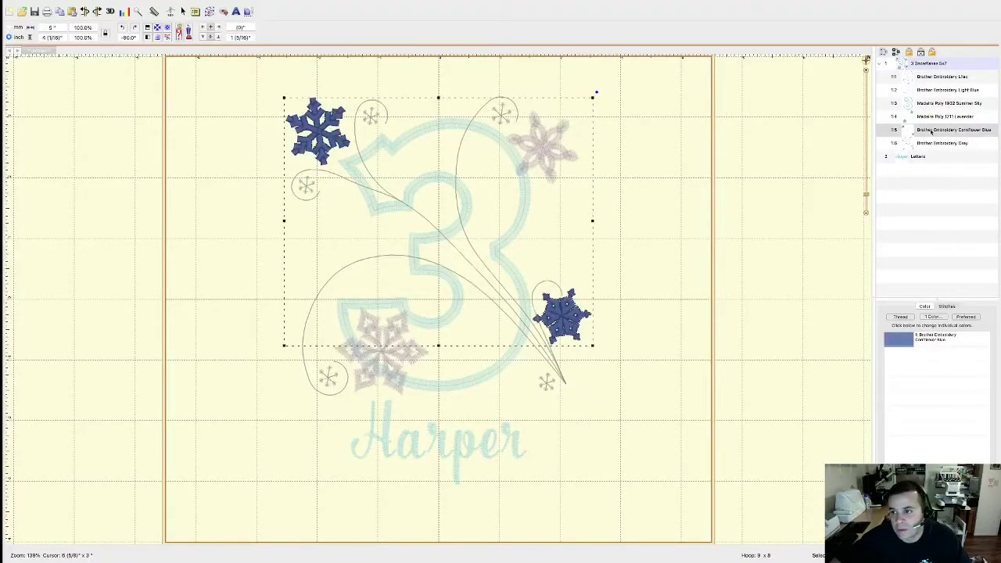
double_click(930, 130)
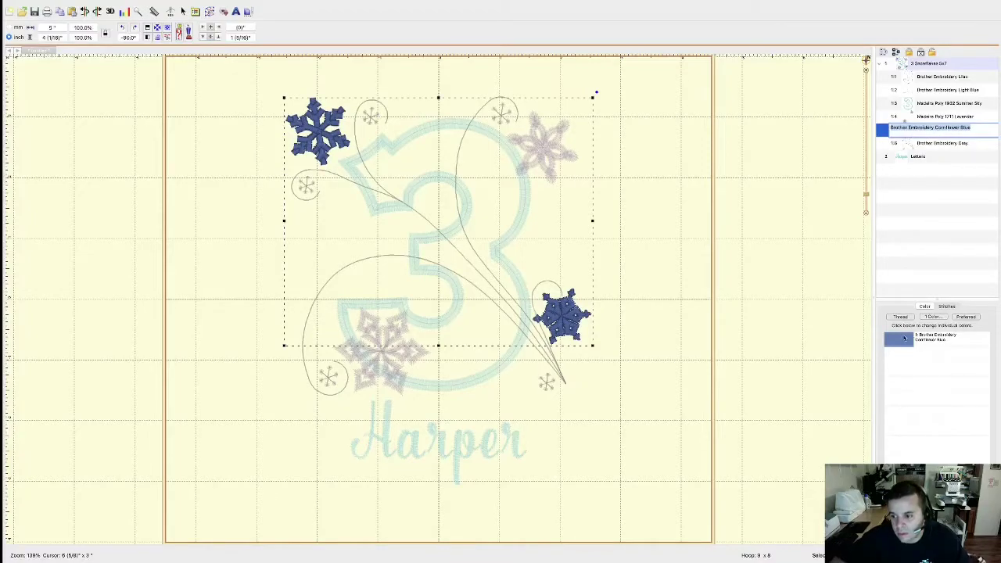
click(903, 337)
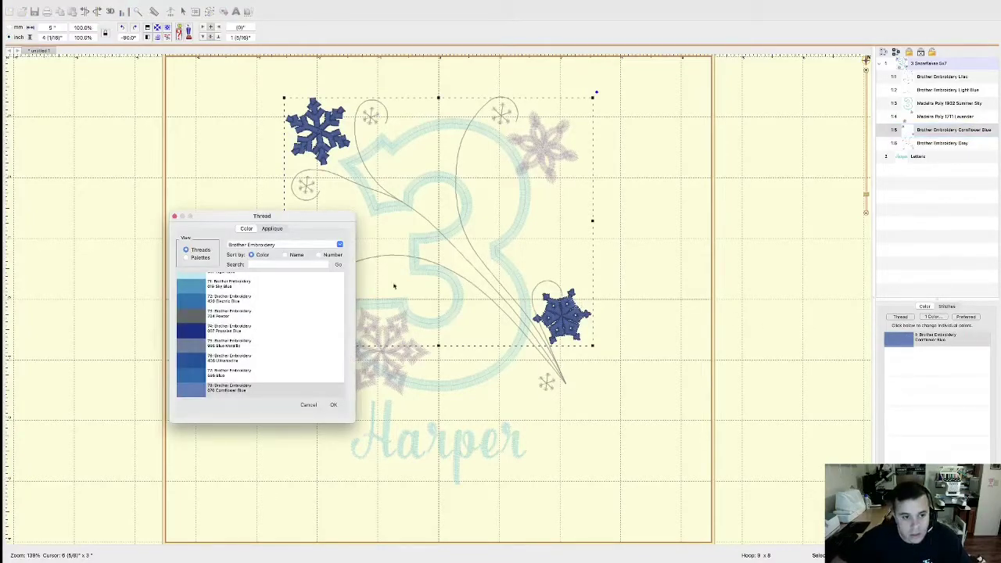
click(319, 255)
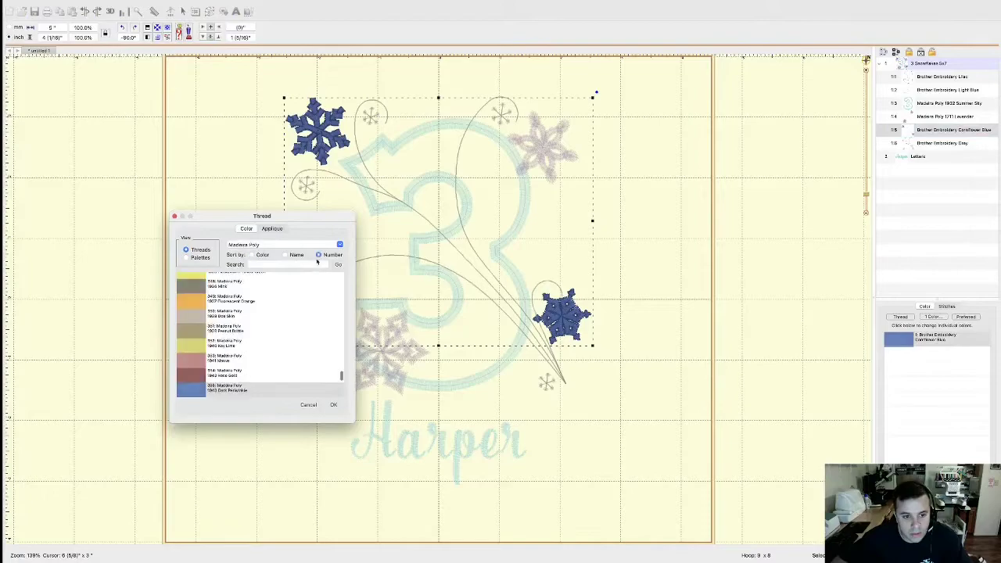
click(310, 264)
text(1532)
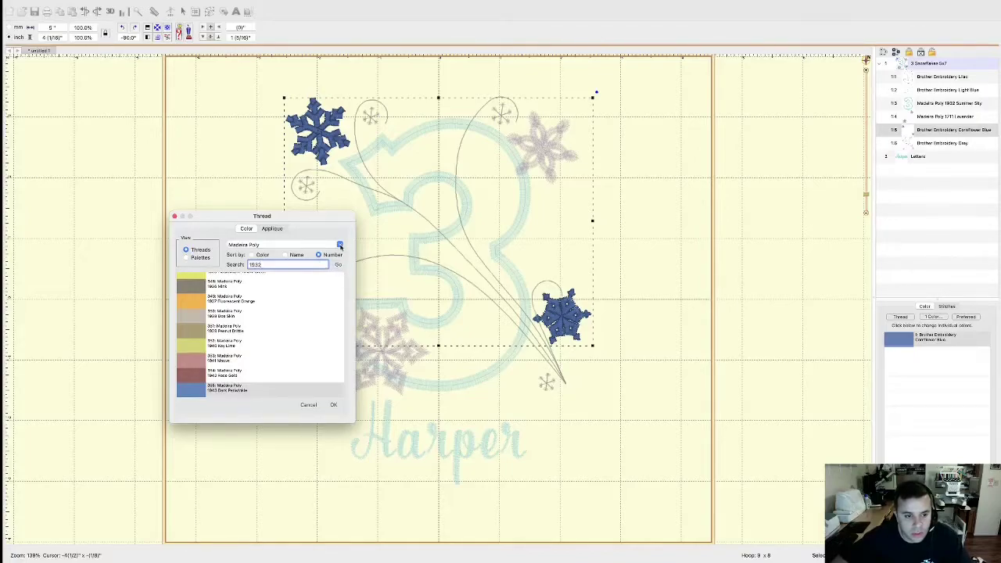
click(339, 245)
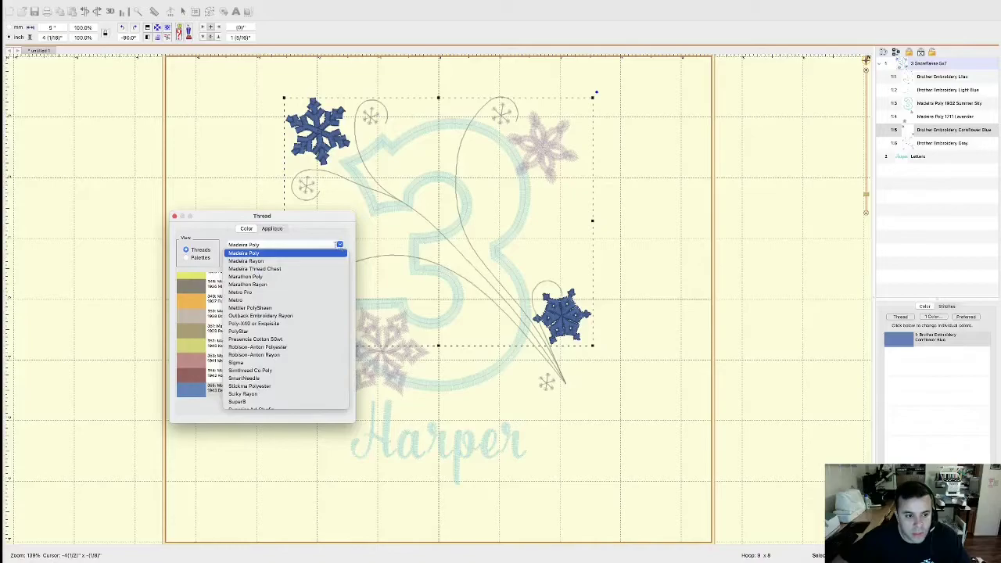
scroll(275, 331, down, 1)
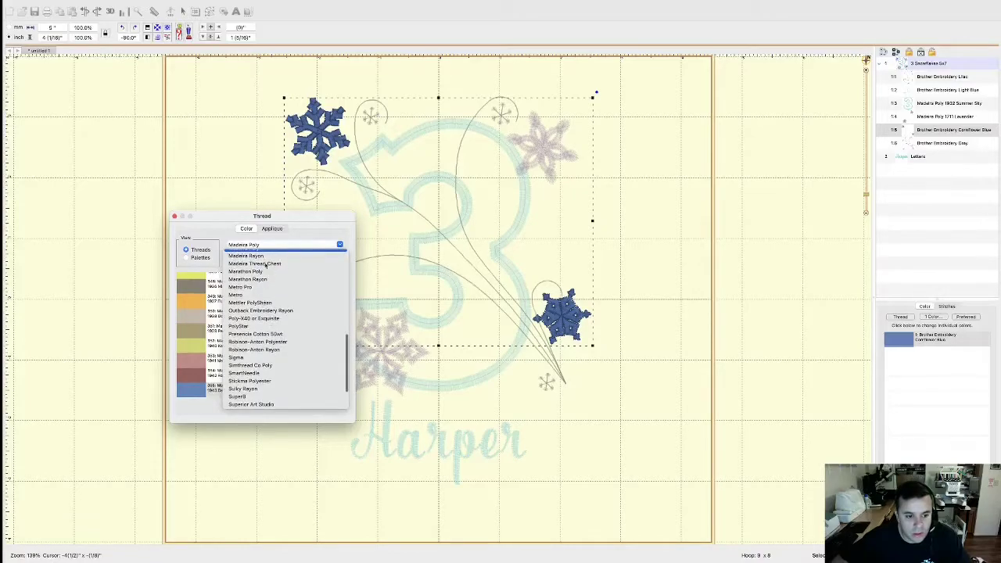
click(343, 235)
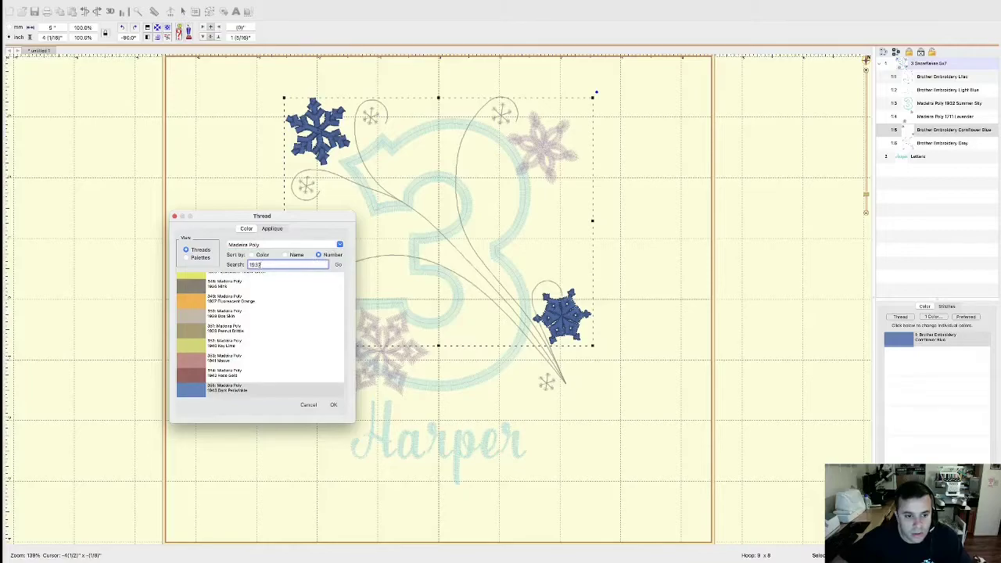
click(338, 265)
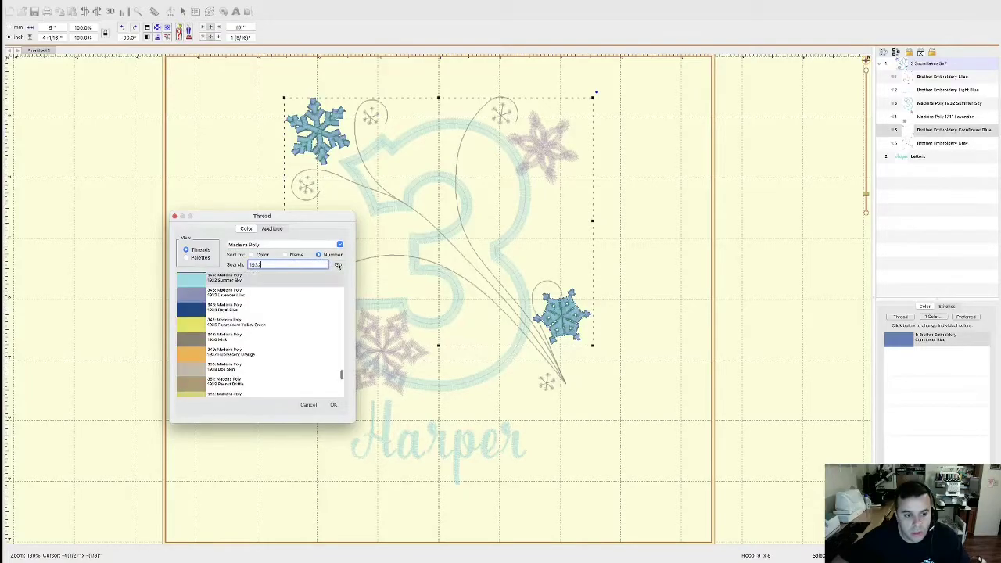
click(334, 404)
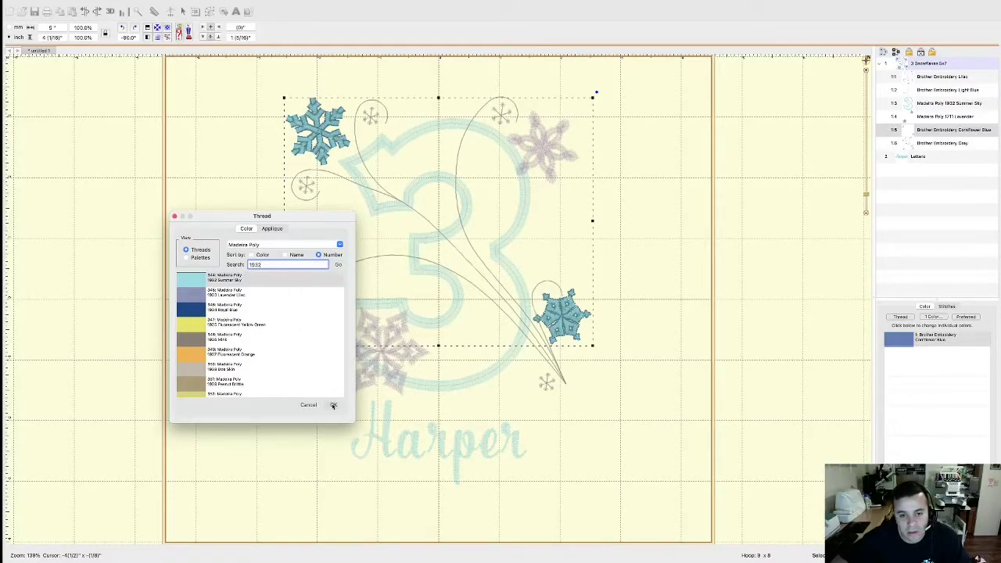
click(646, 302)
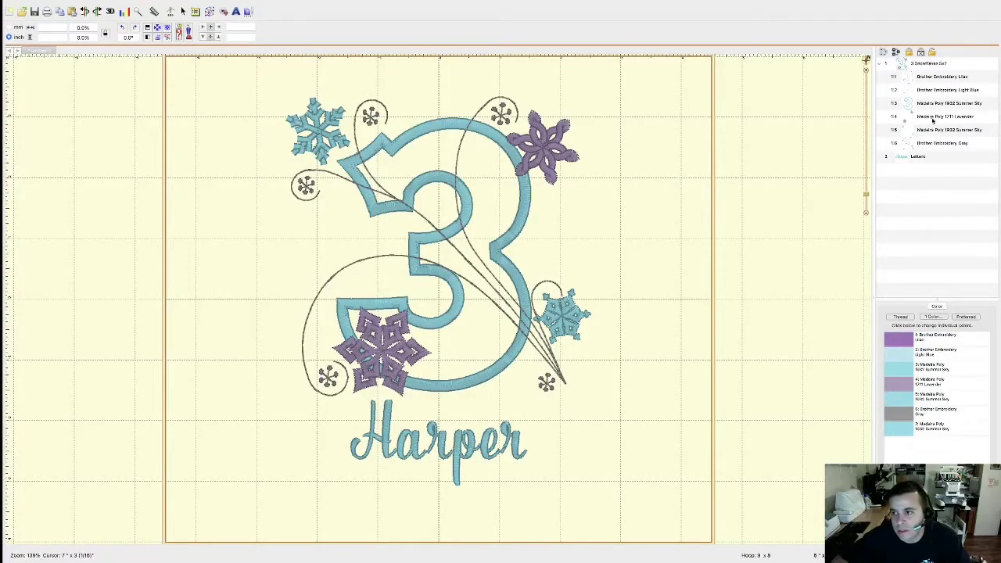
- Recolor the Brother Embroidery Gray swirls and small snowflakes with Madeira Poly thread 1711 Lavender, finding it by number, and collapse the design's layers
click(932, 144)
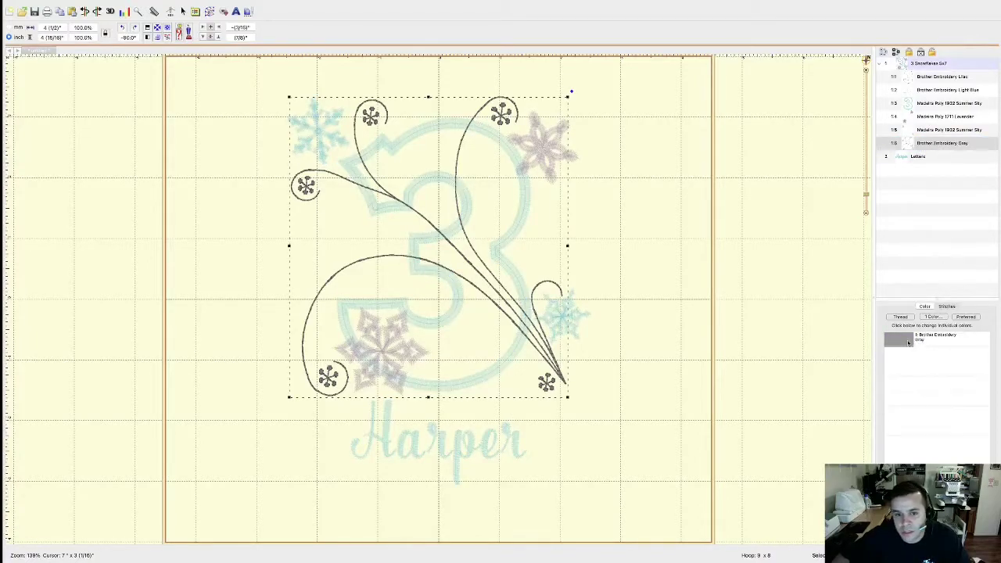
click(909, 341)
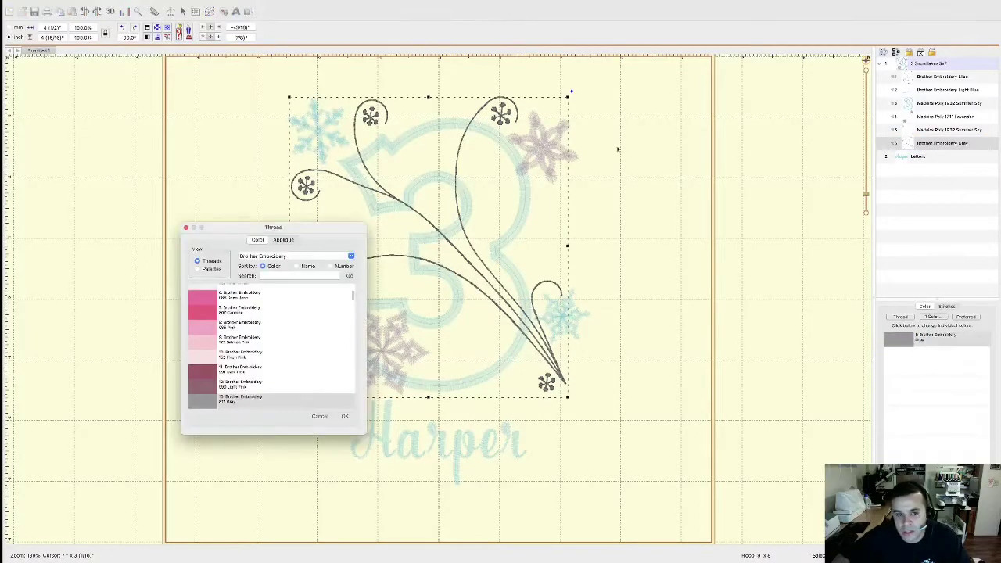
click(329, 266)
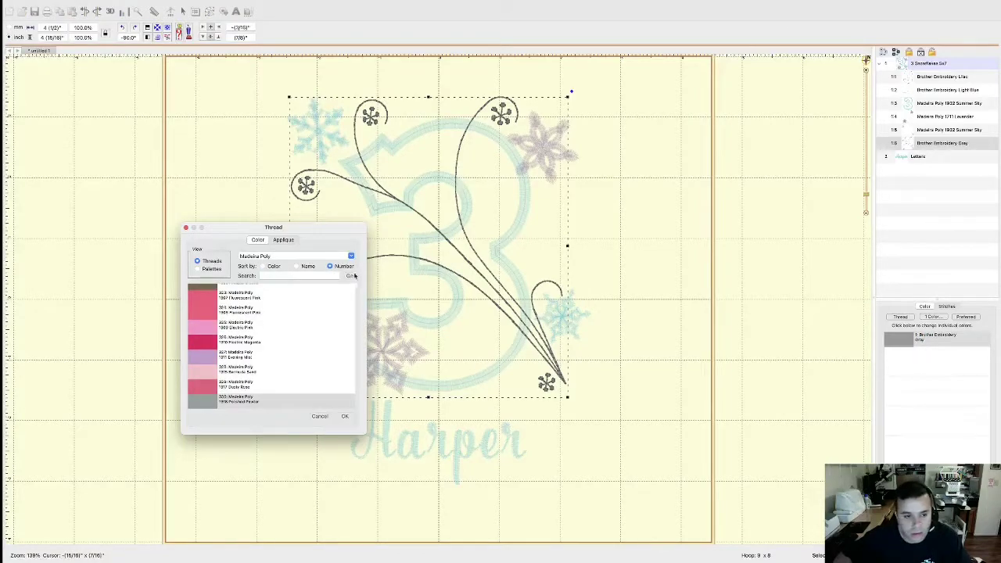
click(328, 275)
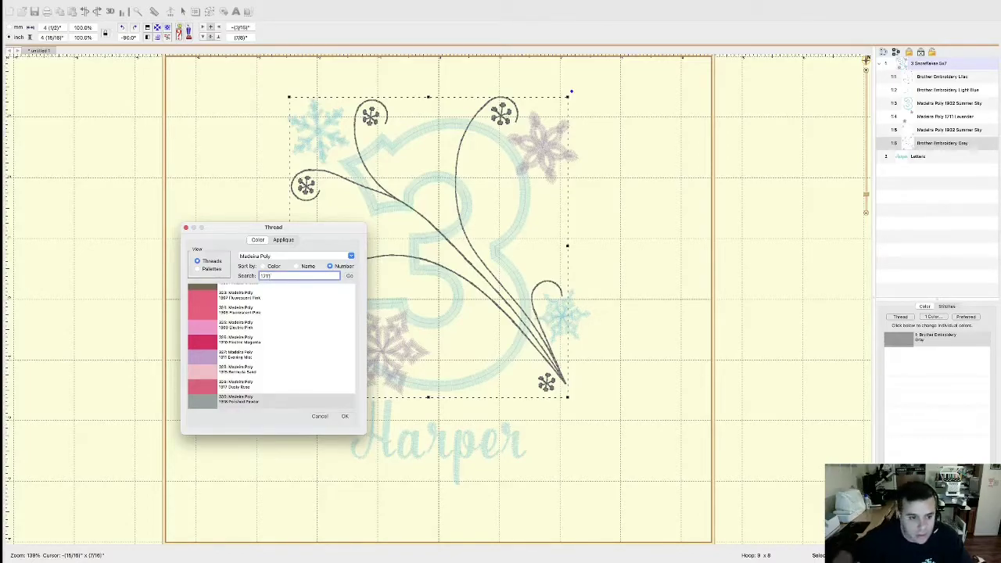
click(349, 276)
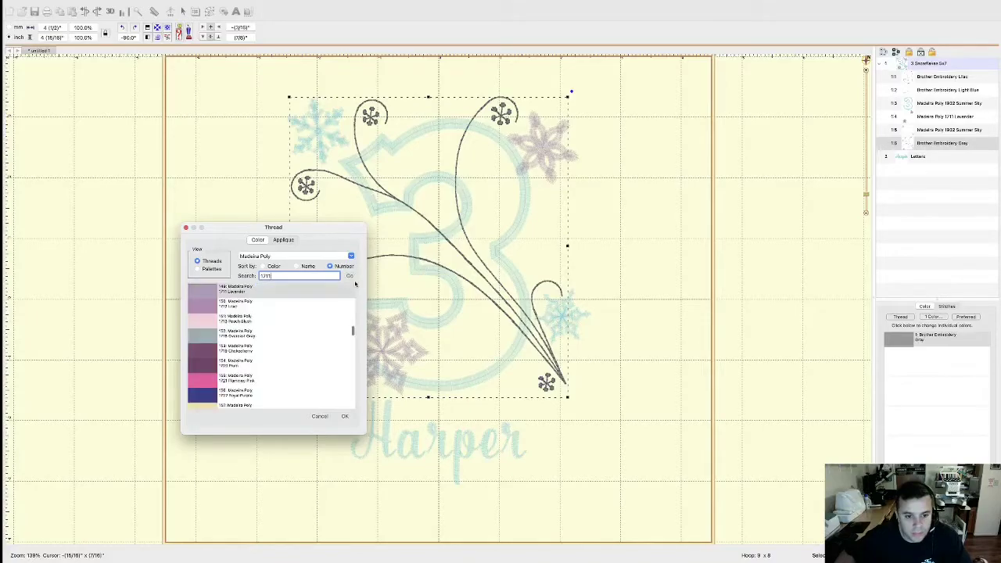
click(344, 415)
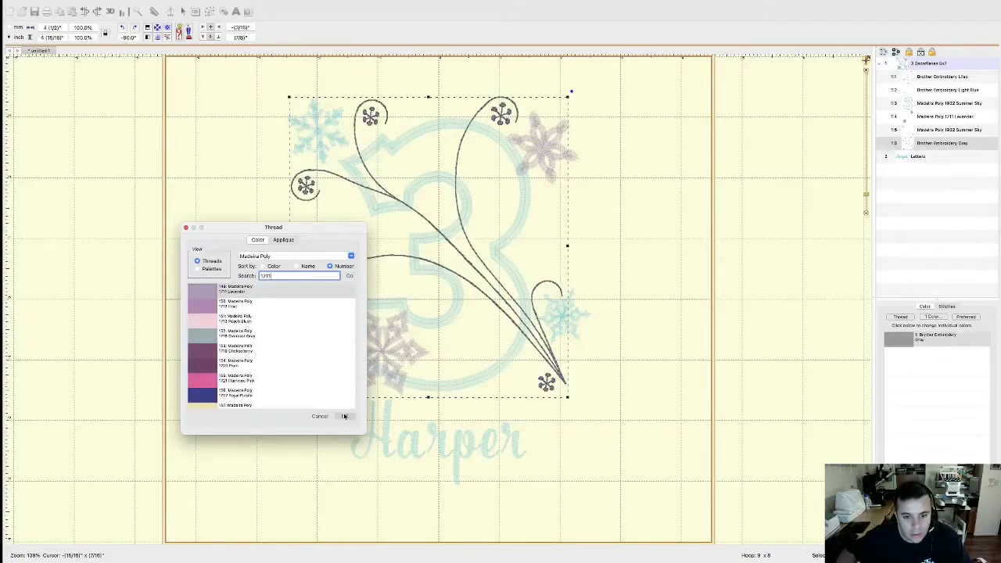
click(617, 273)
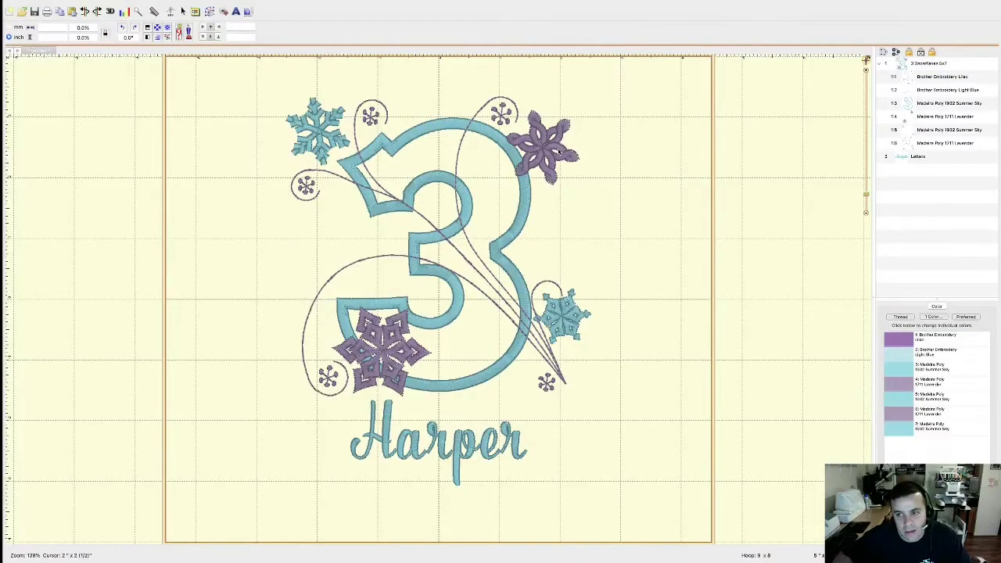
click(879, 64)
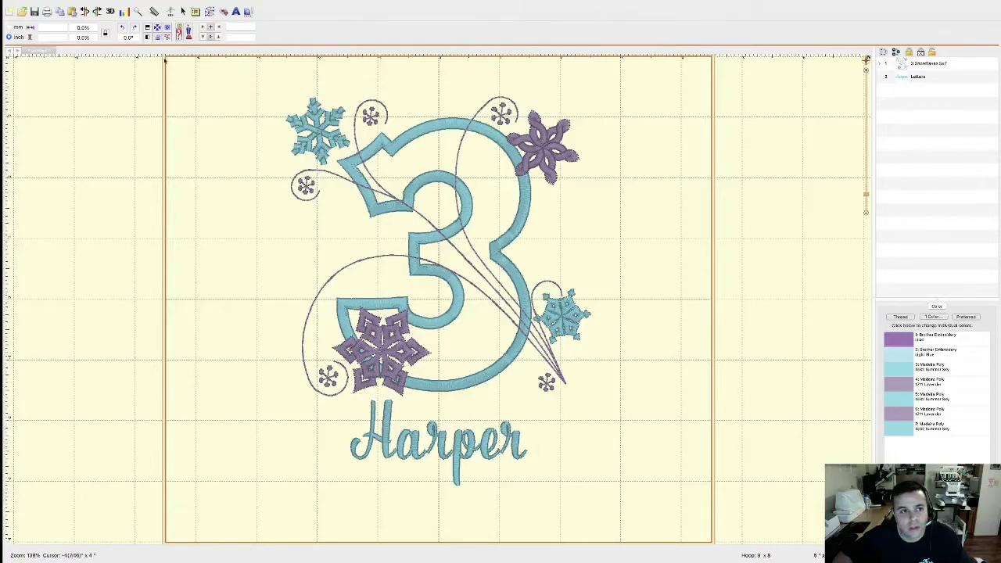
- Save the layout's stitch and working files to the Desktop in PES format under the name Snowflash Tshirt design
mouse_move(45, 6)
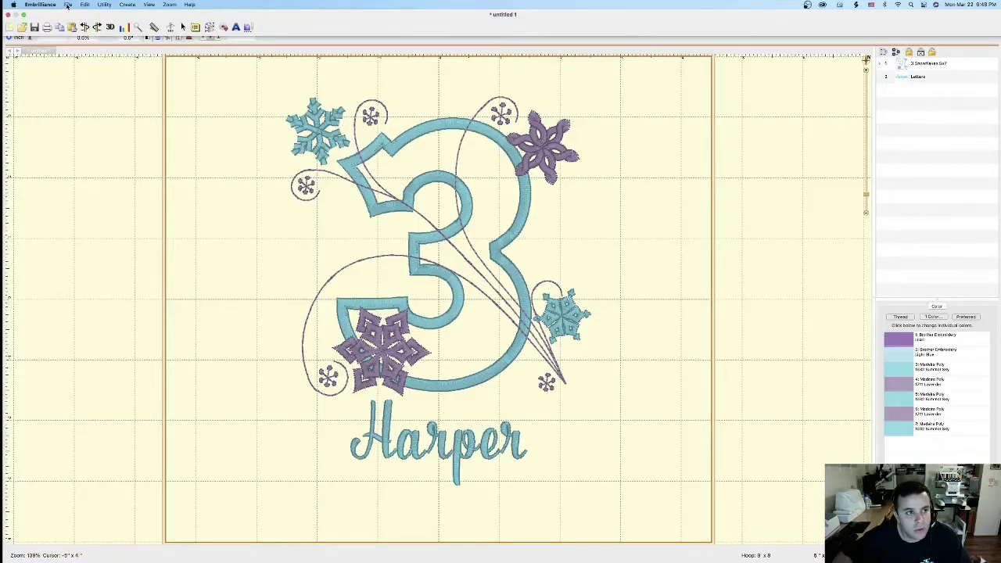
click(68, 5)
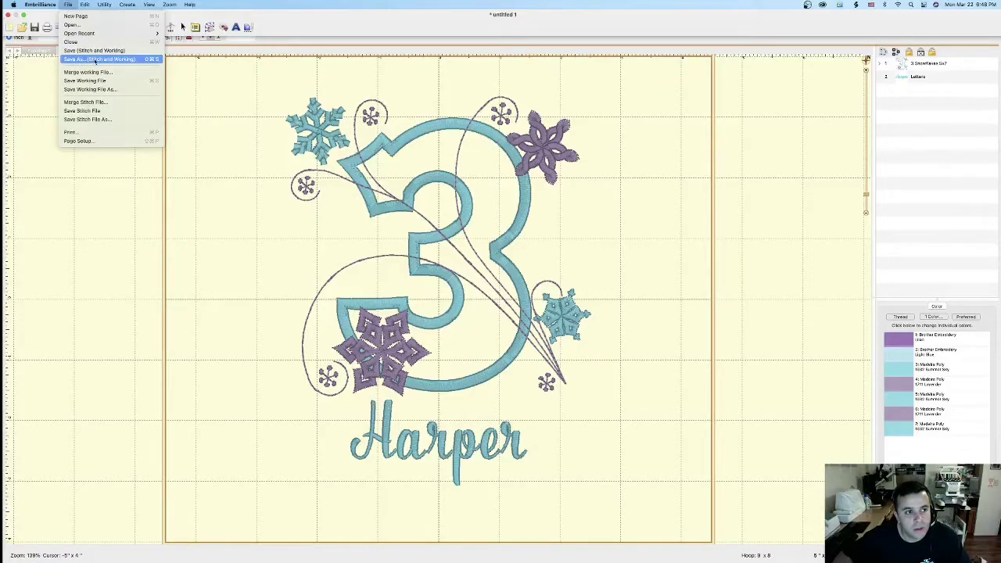
click(95, 59)
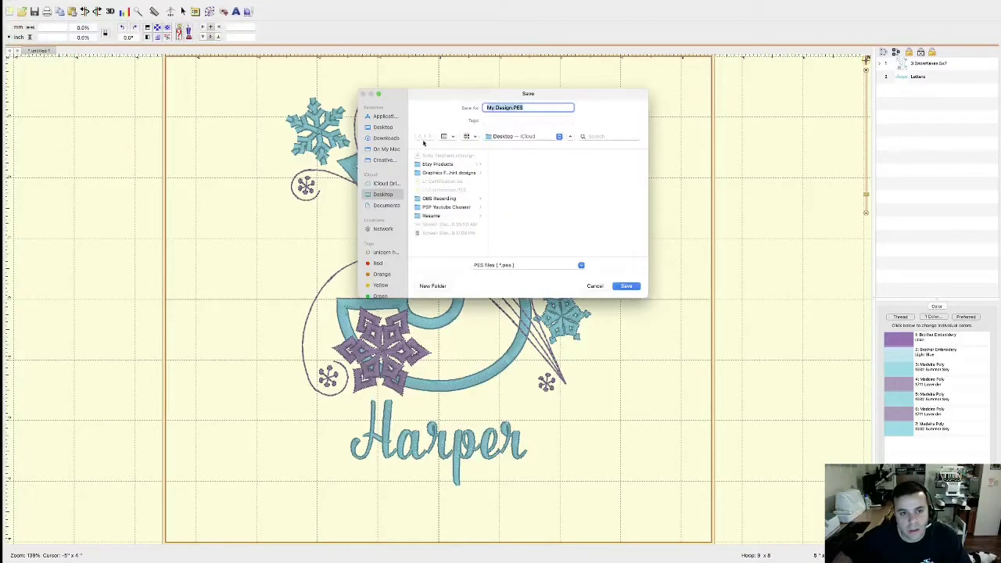
click(384, 128)
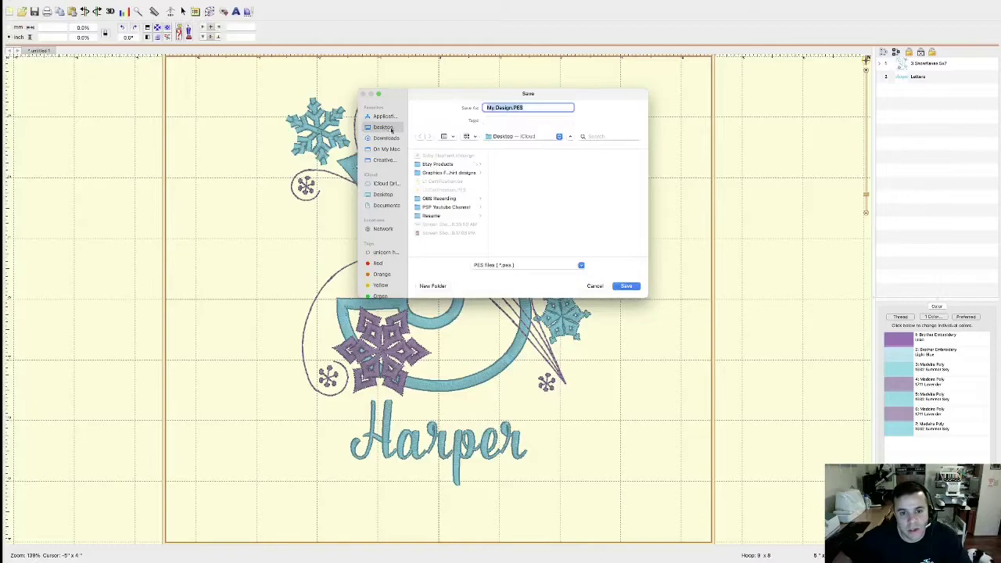
click(513, 108)
drag(512, 108, 476, 108)
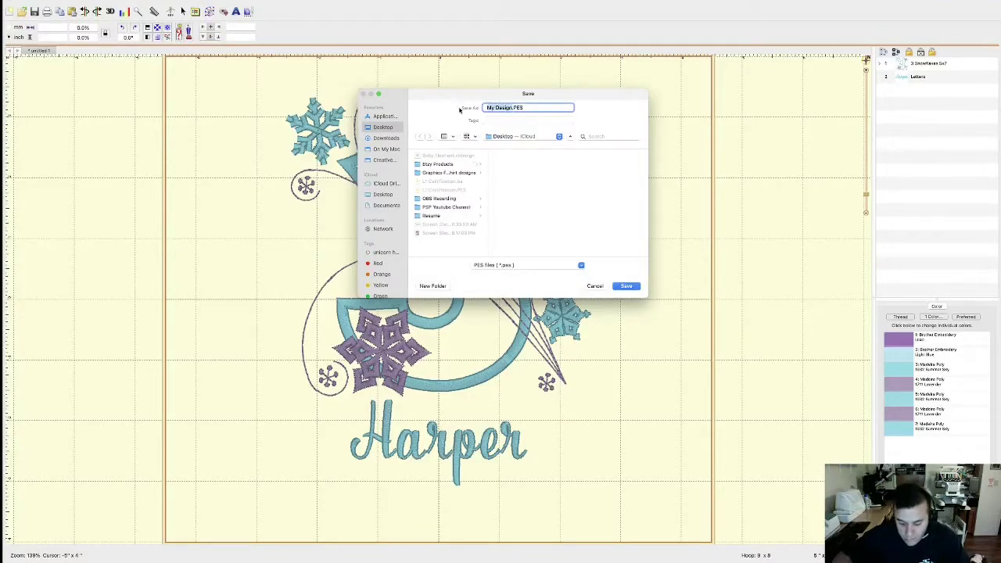
text(Snow)
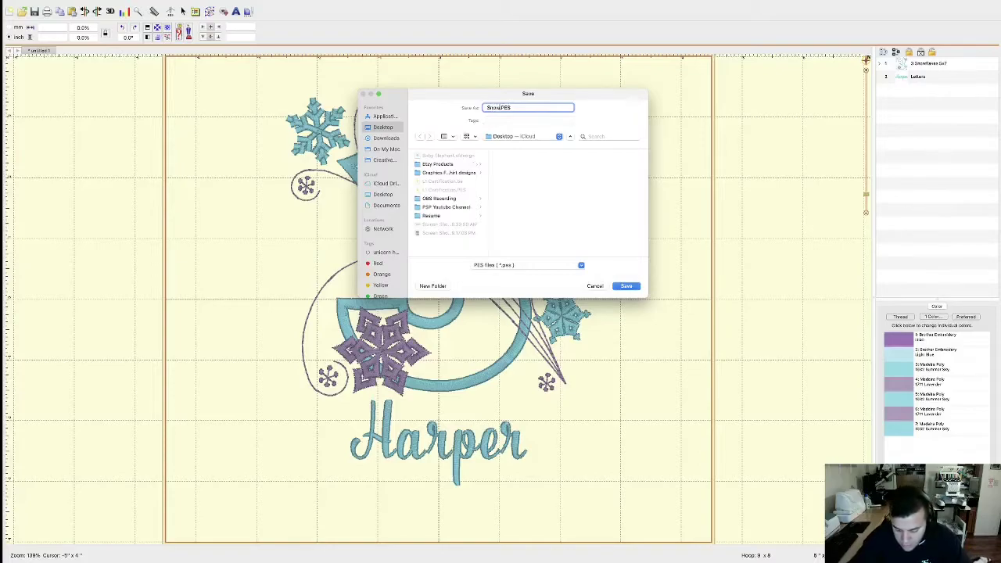
text(flake)
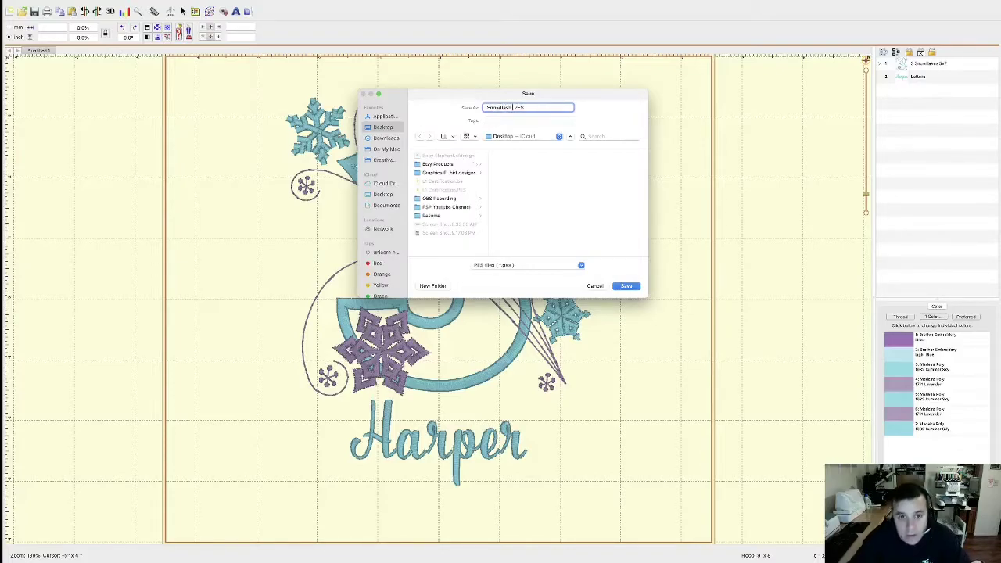
text( Tshirt des)
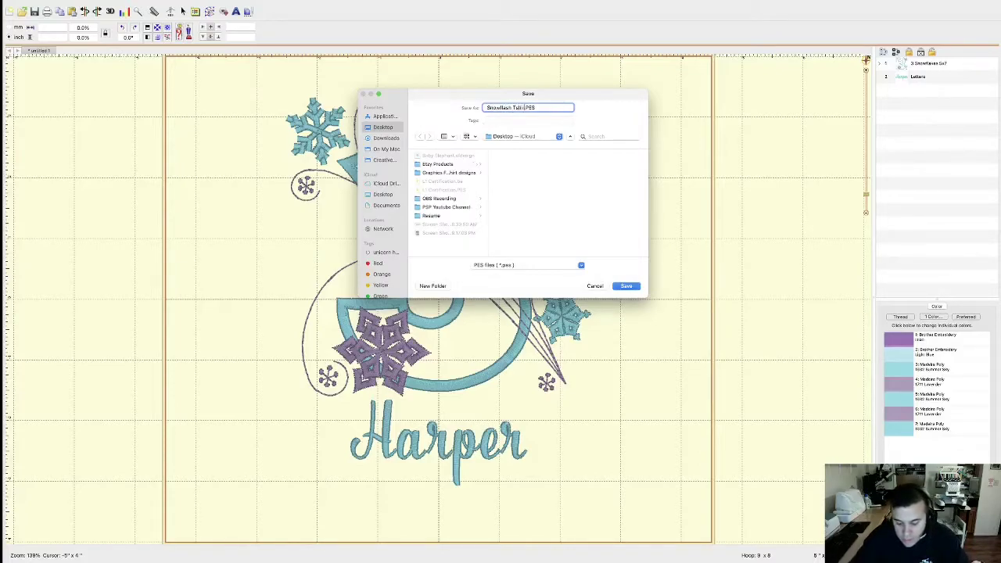
text(ign)
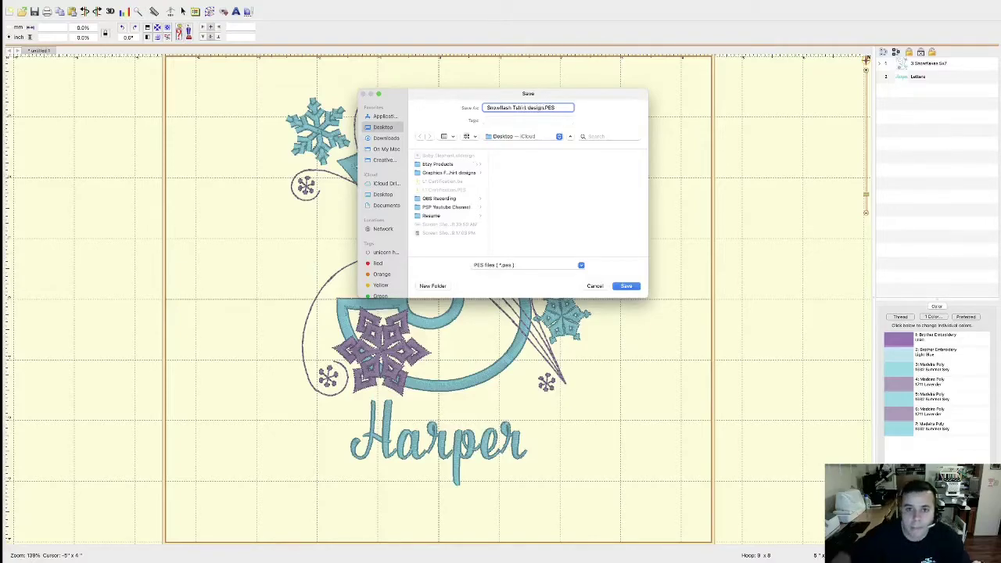
click(626, 286)
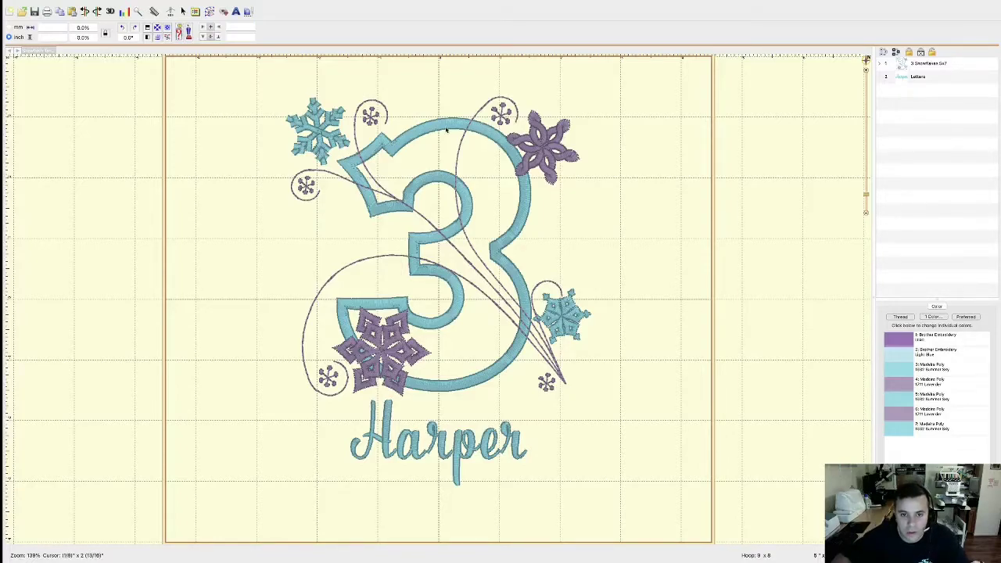
- Exit full screen so the design window shrinks and the desktop with the saved files is accessible
mouse_move(101, 1)
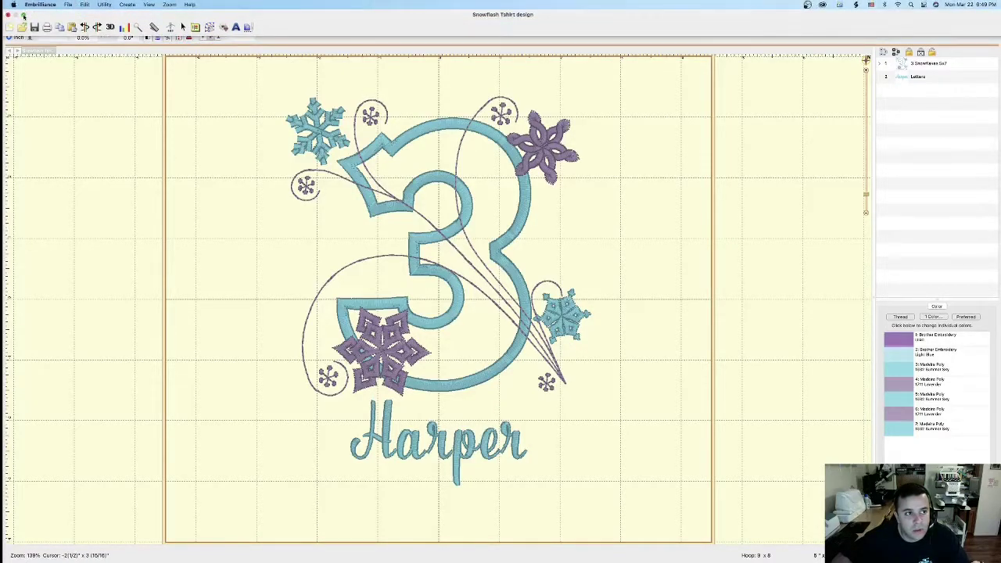
mouse_move(23, 16)
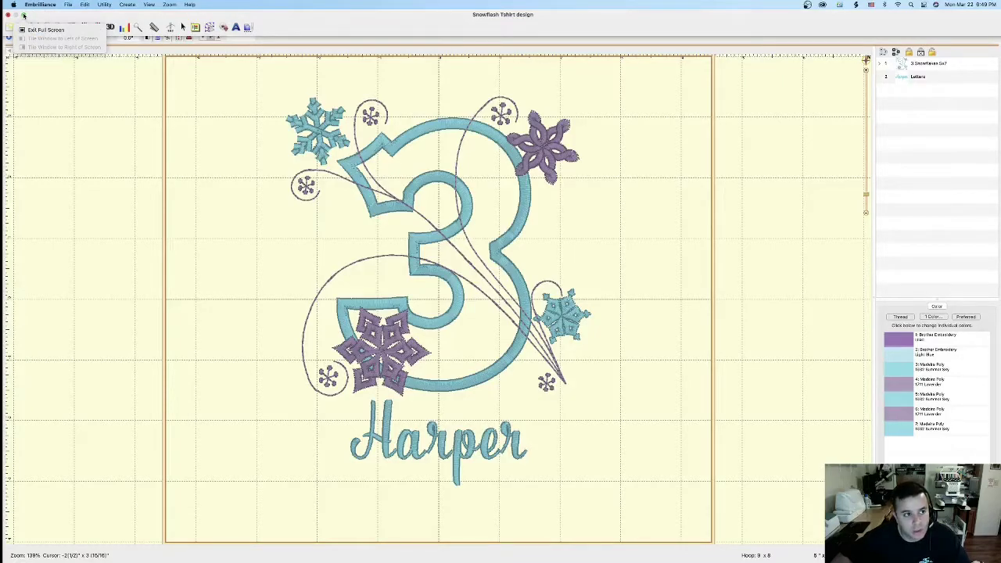
click(24, 16)
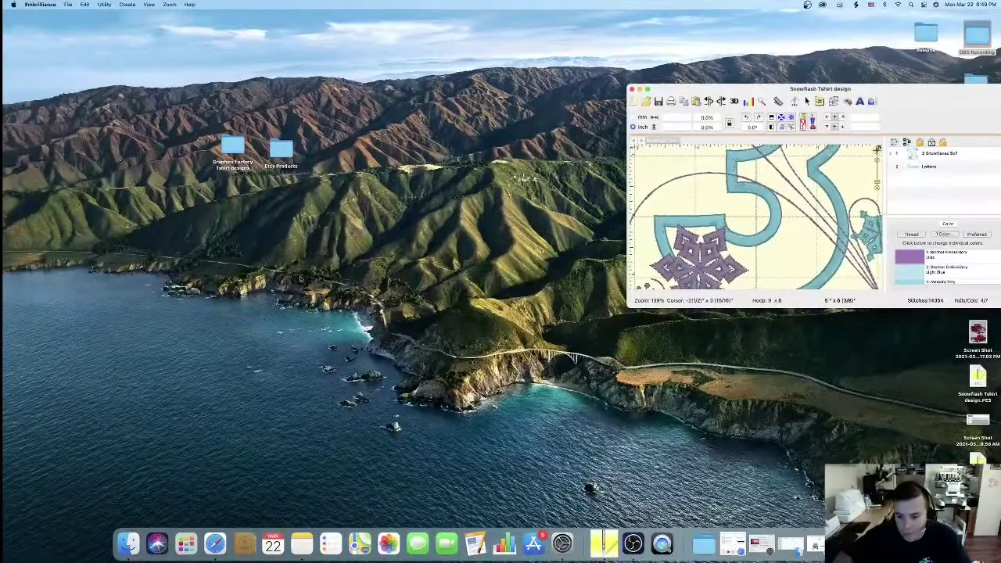